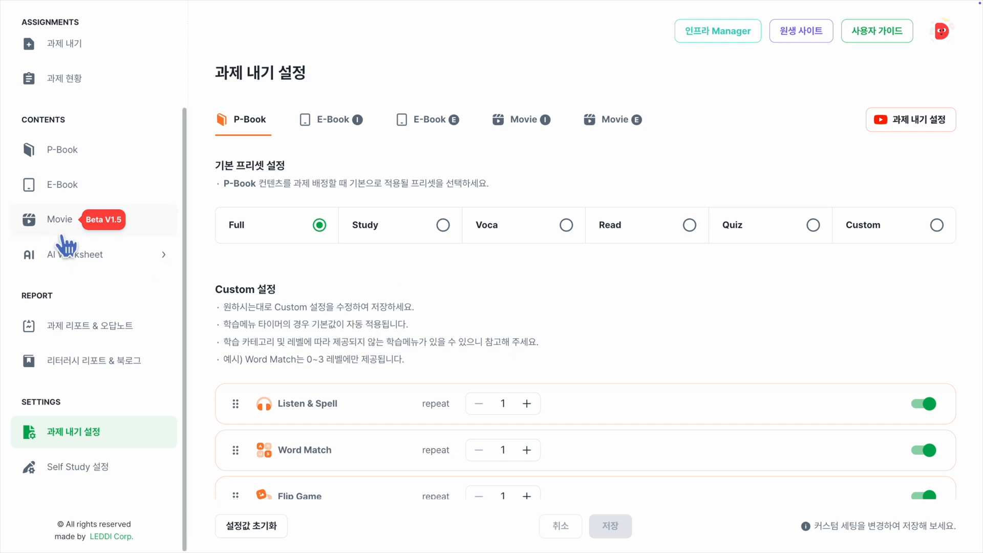
Start a new P-Book assignment with the book Pete the Cat Super Pete and set its due date to February 18, 2025
{"action": "scroll", "coordinate": [72, 241], "scroll_direction": "up", "scroll_amount": 3}
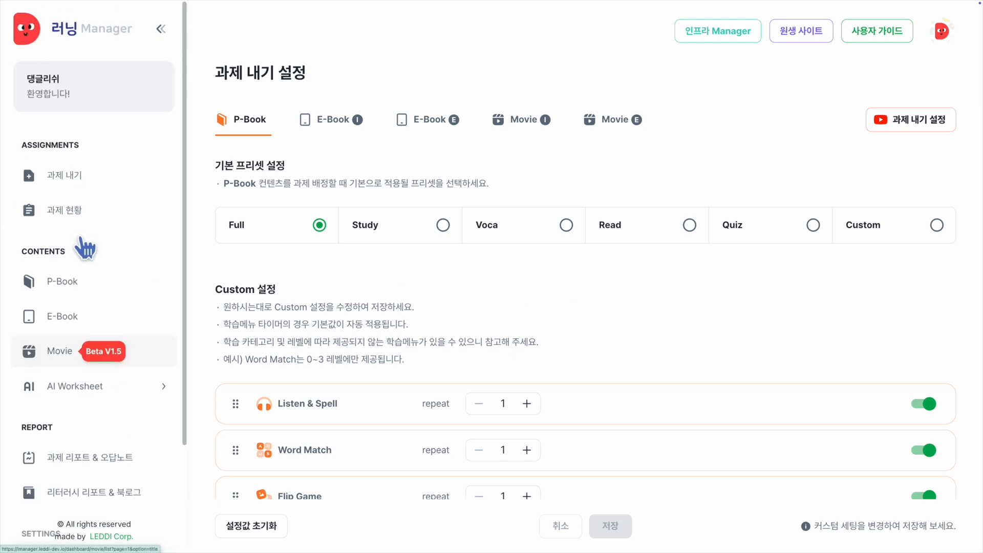
{"action": "left_click", "coordinate": [82, 176]}
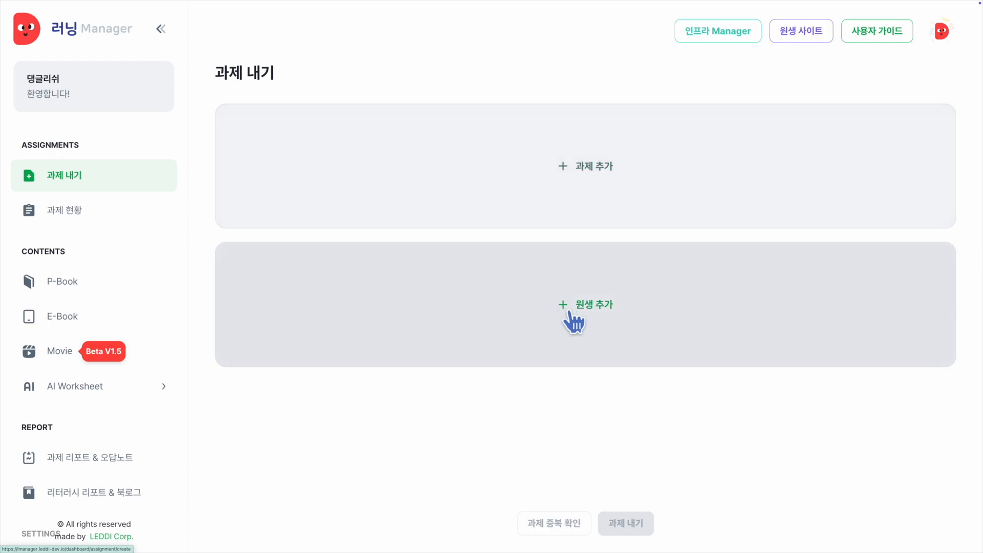
{"action": "left_click", "coordinate": [582, 213]}
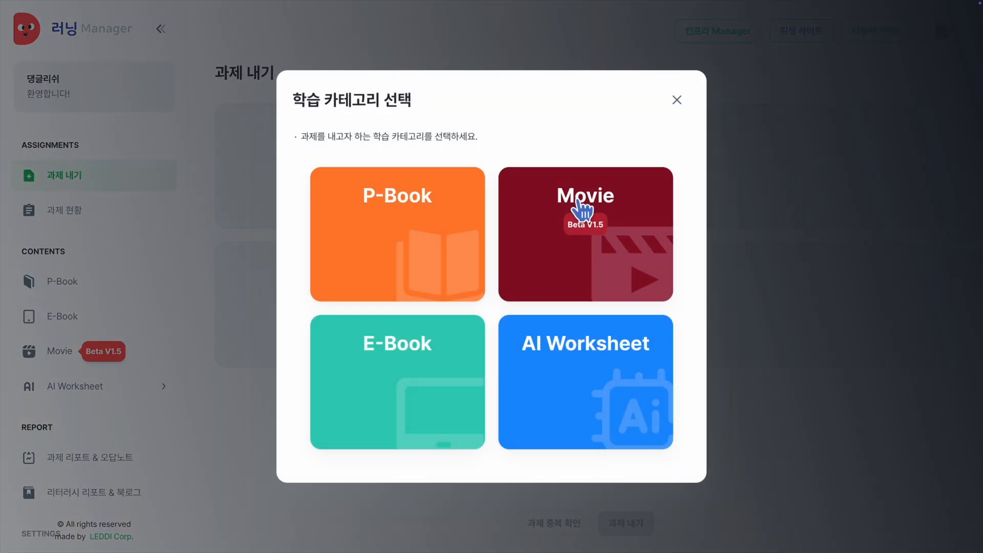
{"action": "left_click", "coordinate": [380, 223]}
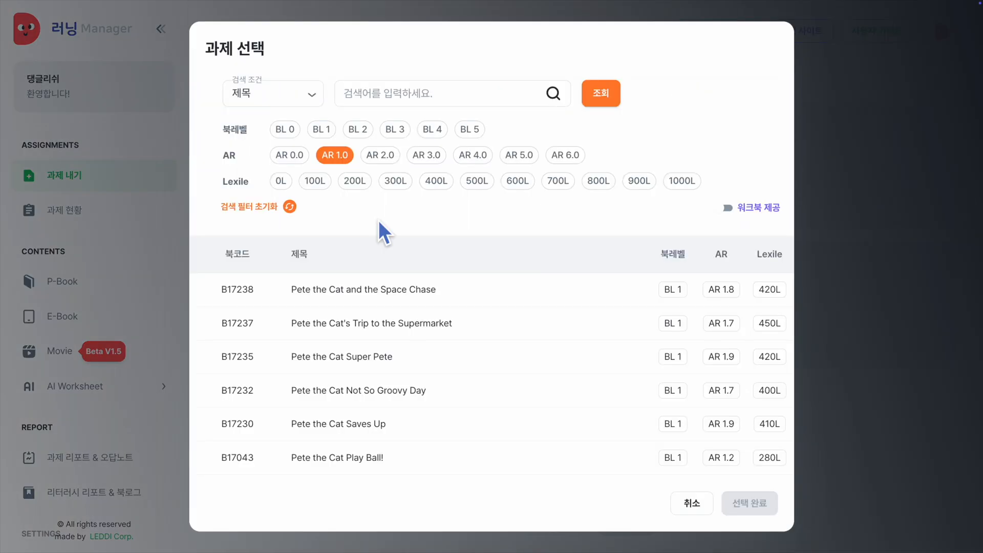
{"action": "left_click", "coordinate": [401, 365]}
{"action": "left_click", "coordinate": [763, 506]}
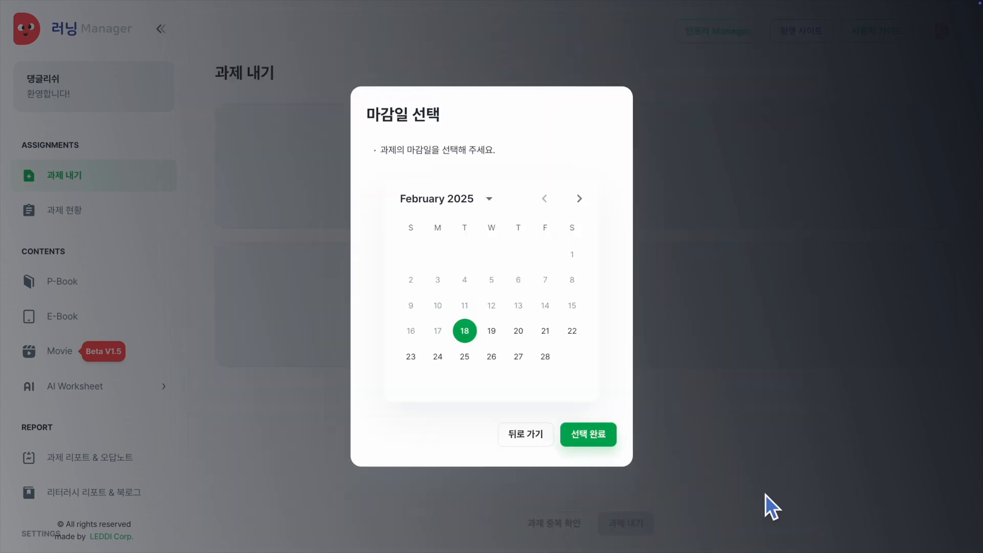
{"action": "left_click", "coordinate": [466, 332]}
{"action": "left_click", "coordinate": [588, 433]}
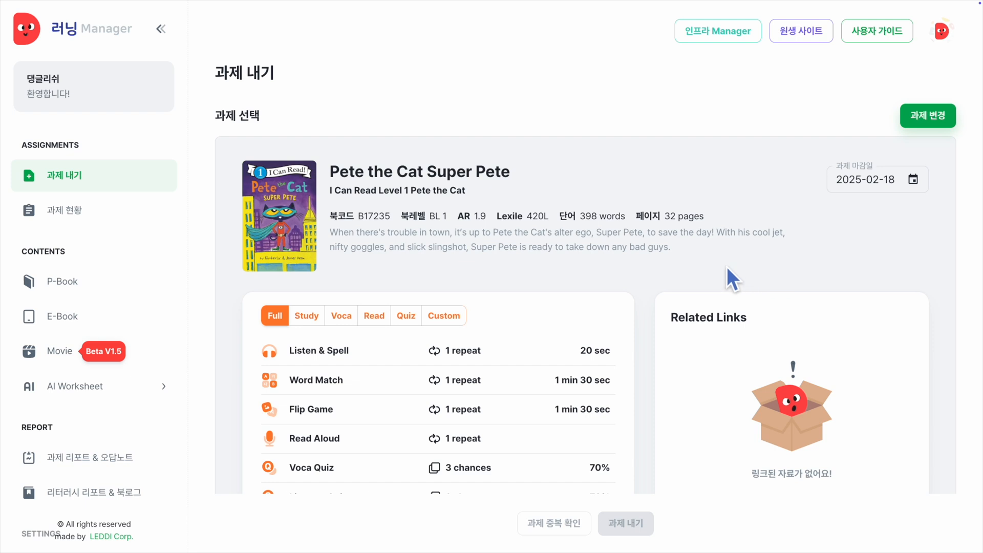
Switch the assignment's study preset through Study, Voca, Read and Quiz to compare the activities each one includes
{"action": "scroll", "coordinate": [697, 256], "scroll_direction": "down", "scroll_amount": 1}
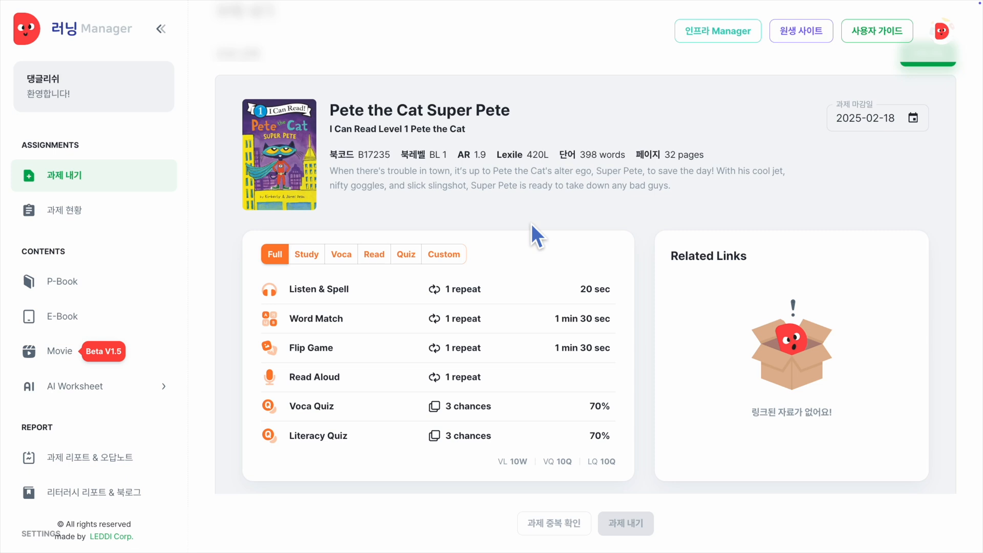
{"action": "left_click", "coordinate": [304, 259]}
{"action": "left_click", "coordinate": [342, 259]}
{"action": "left_click", "coordinate": [376, 261]}
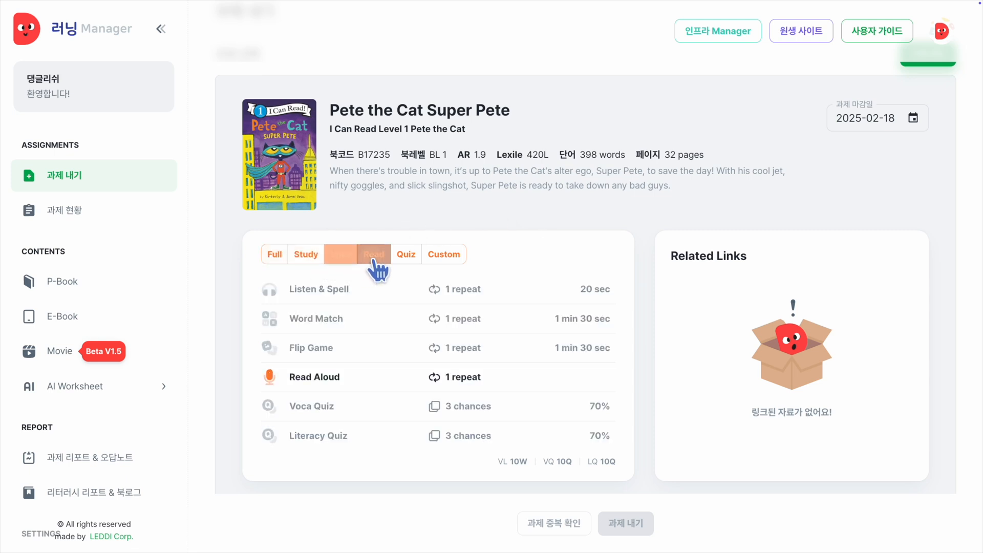
{"action": "left_click", "coordinate": [409, 259]}
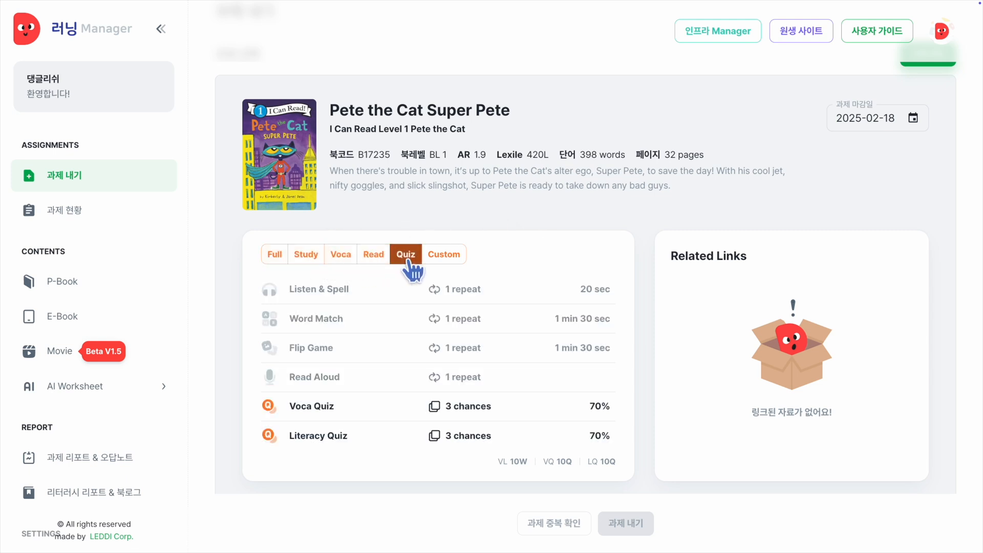
Customize the assignment by turning off Listen & Spell, Word Match, Flip Game and Read Aloud, and save the settings
{"action": "left_click", "coordinate": [442, 259]}
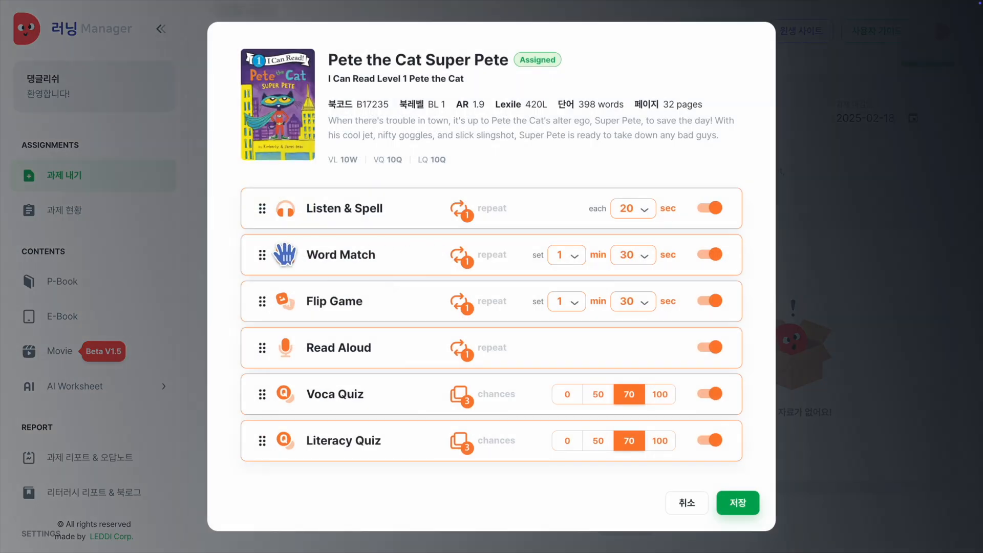
{"action": "mouse_move", "coordinate": [259, 212]}
{"action": "left_mouse_down"}
{"action": "mouse_move", "coordinate": [256, 314]}
{"action": "mouse_move", "coordinate": [257, 225]}
{"action": "left_mouse_up"}
{"action": "left_click", "coordinate": [714, 208]}
{"action": "left_click", "coordinate": [715, 255]}
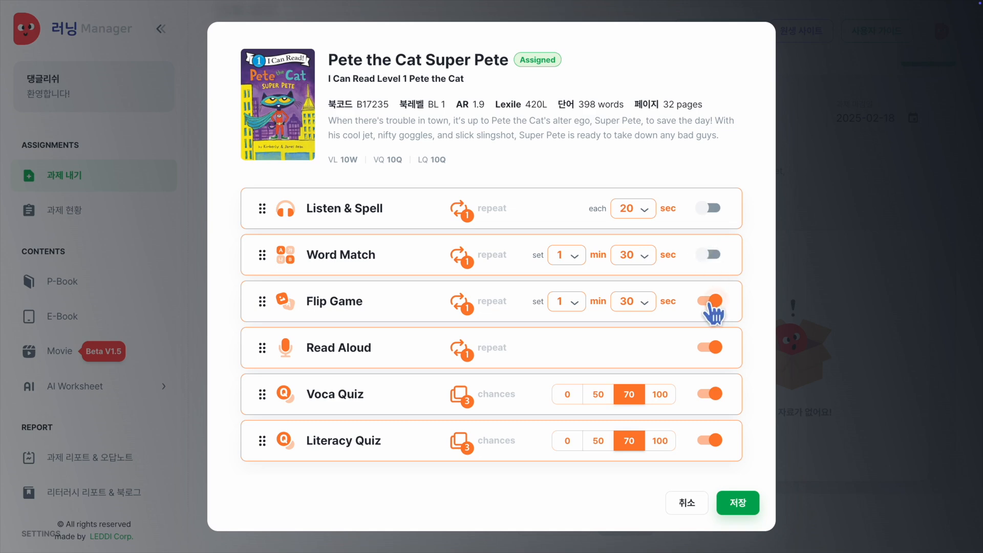
{"action": "left_click", "coordinate": [714, 301]}
{"action": "left_click", "coordinate": [715, 348]}
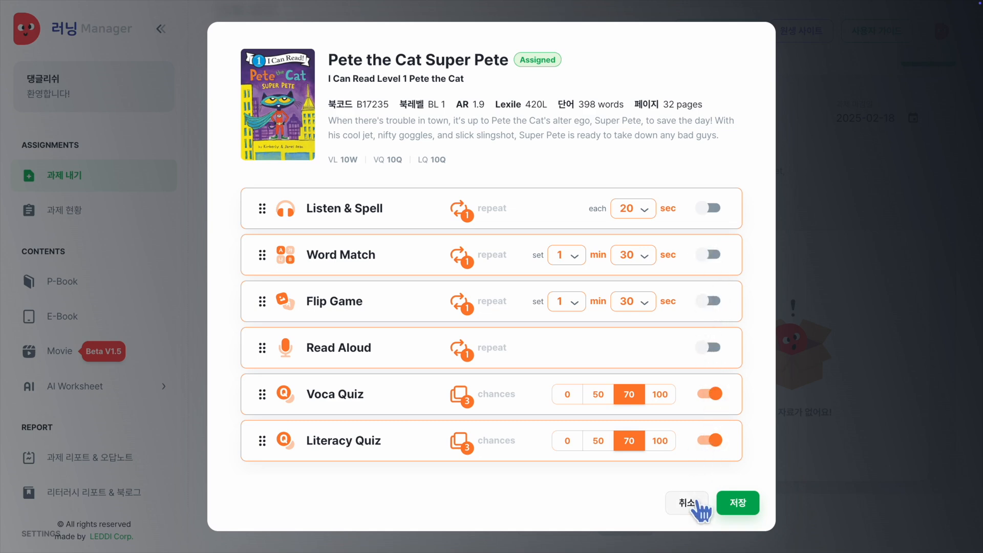
{"action": "left_click", "coordinate": [733, 503]}
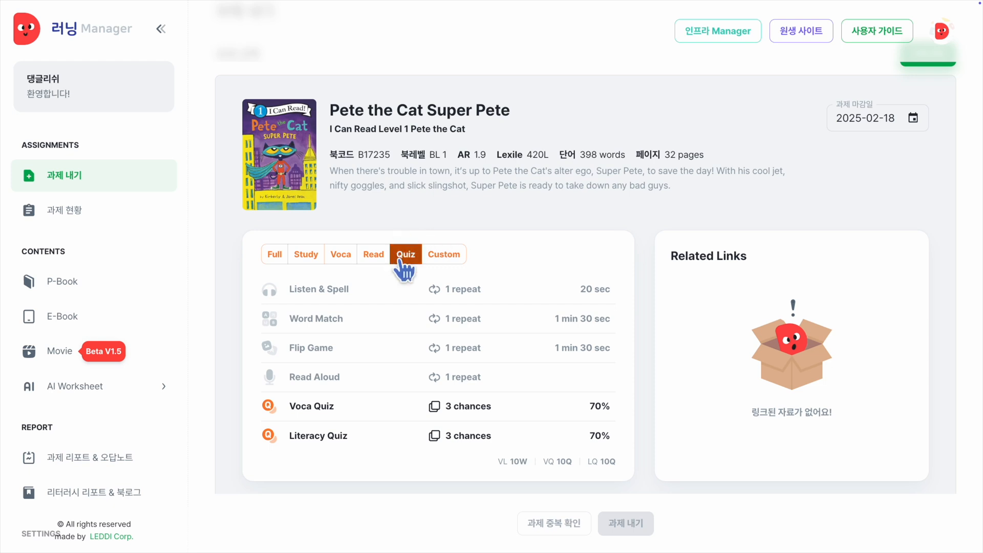
Alternate the assignment's preset between Full and Quiz, ending on Quiz
{"action": "left_click", "coordinate": [274, 254]}
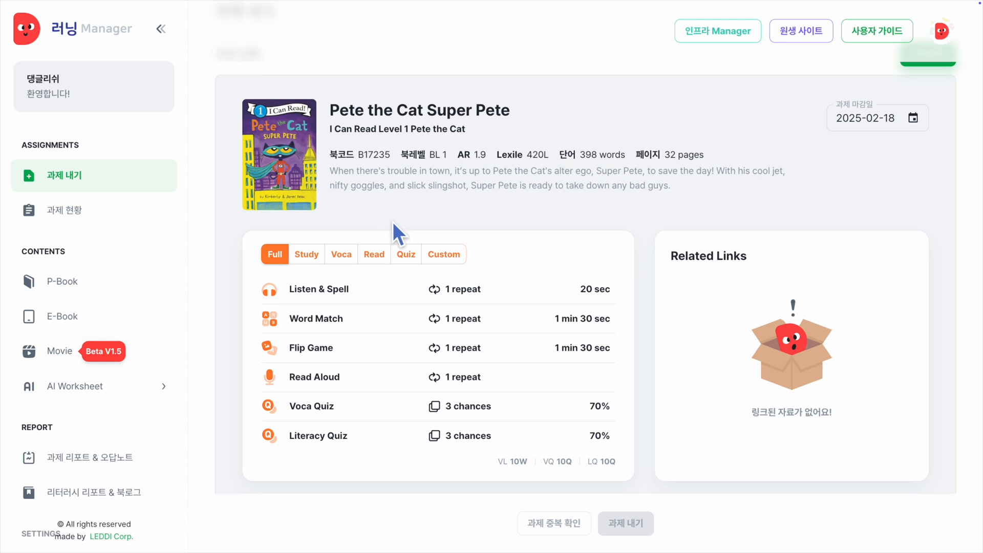
{"action": "left_click", "coordinate": [405, 256]}
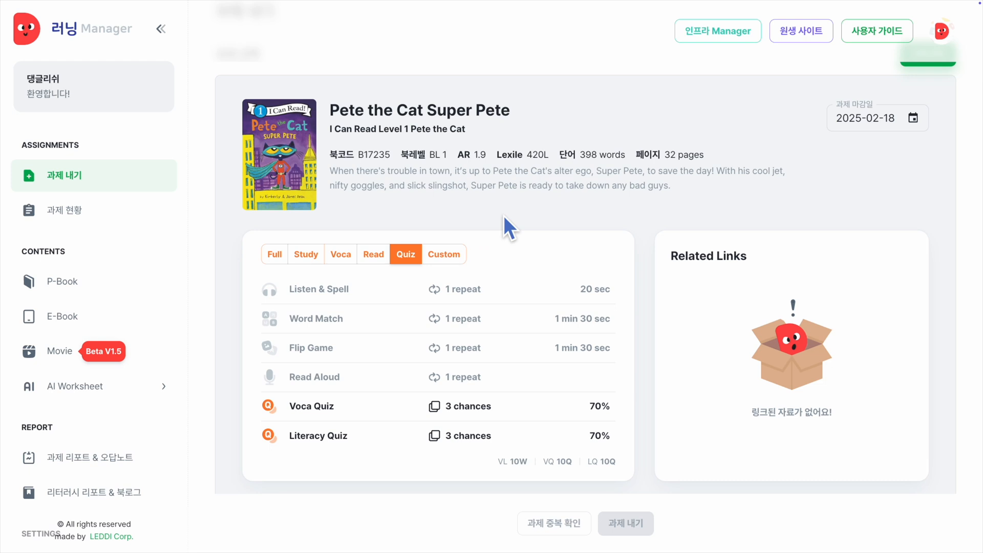
{"action": "left_click", "coordinate": [272, 256]}
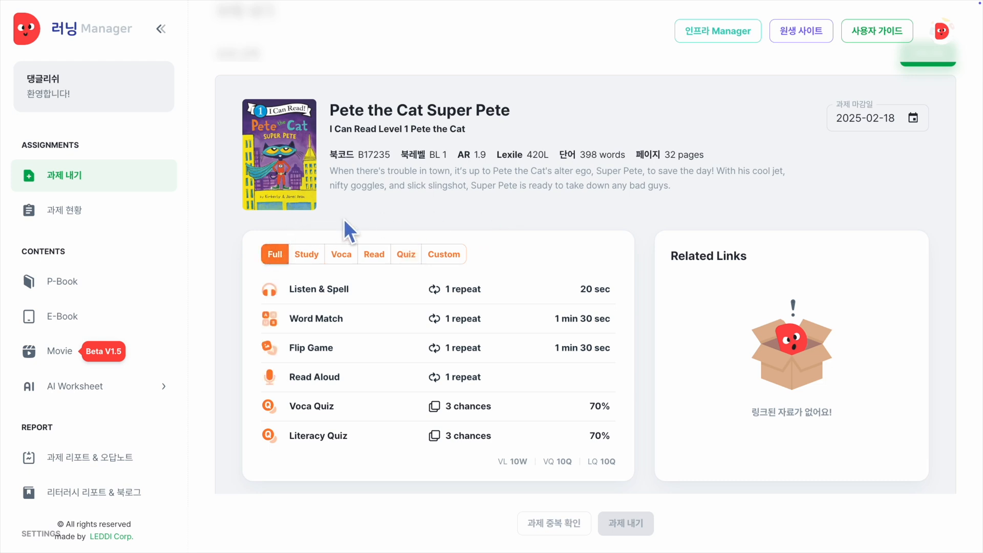
{"action": "left_click", "coordinate": [406, 257]}
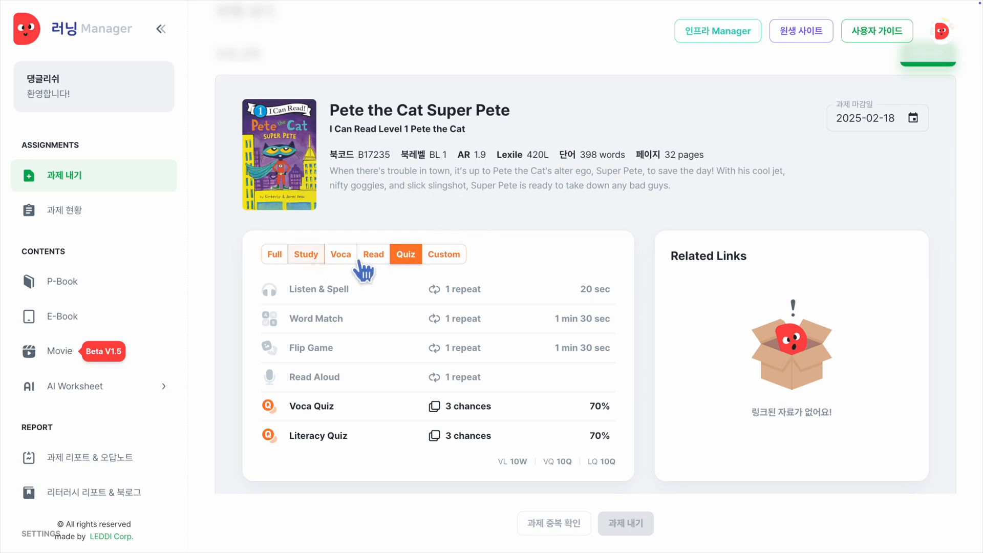
Review the assignment's Custom activity settings and close them without saving
{"action": "left_click", "coordinate": [454, 261]}
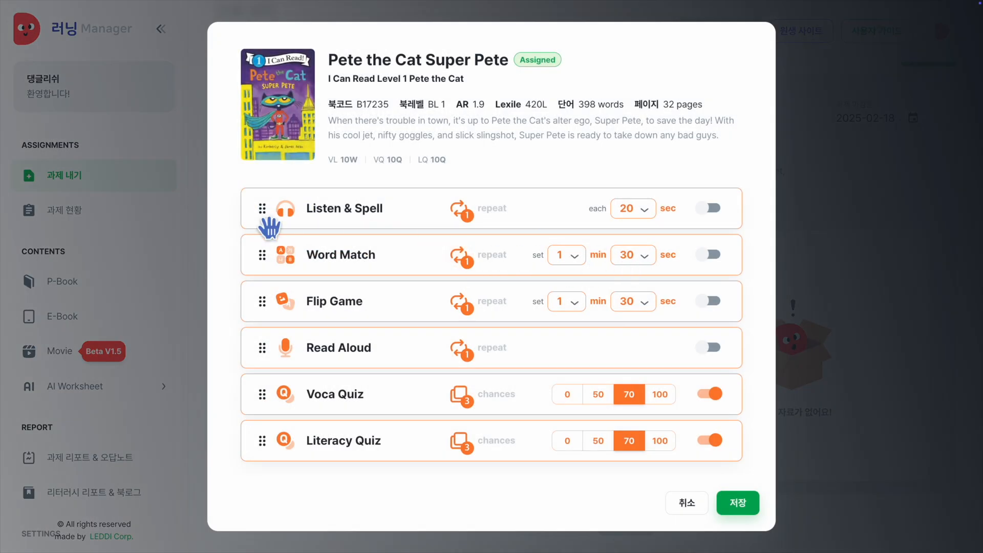
{"action": "mouse_move", "coordinate": [262, 211]}
{"action": "left_mouse_down"}
{"action": "mouse_move", "coordinate": [262, 322]}
{"action": "mouse_move", "coordinate": [256, 214]}
{"action": "left_mouse_up"}
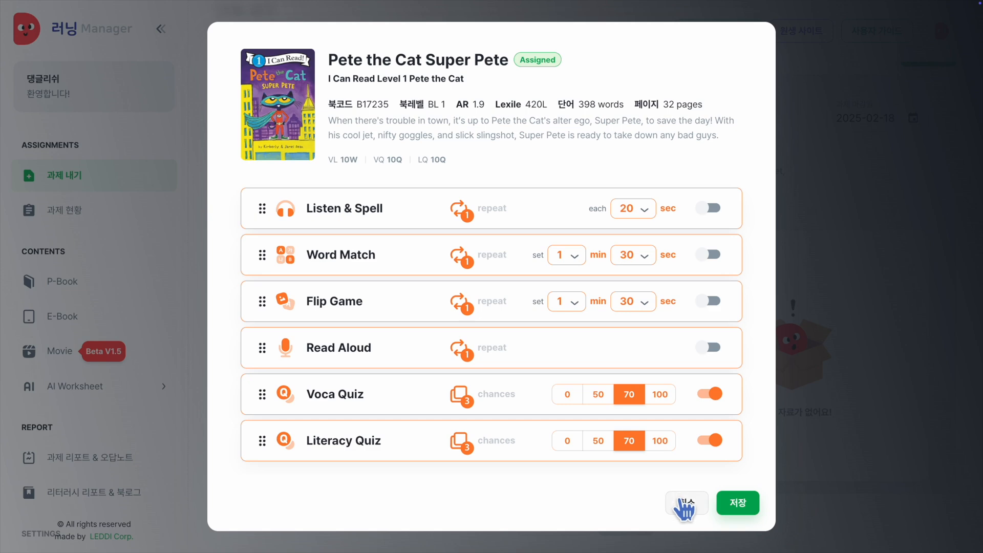
{"action": "left_click", "coordinate": [685, 505]}
Open the assignment settings page (과제 내기 설정)
{"action": "scroll", "coordinate": [164, 307], "scroll_direction": "down", "scroll_amount": 3}
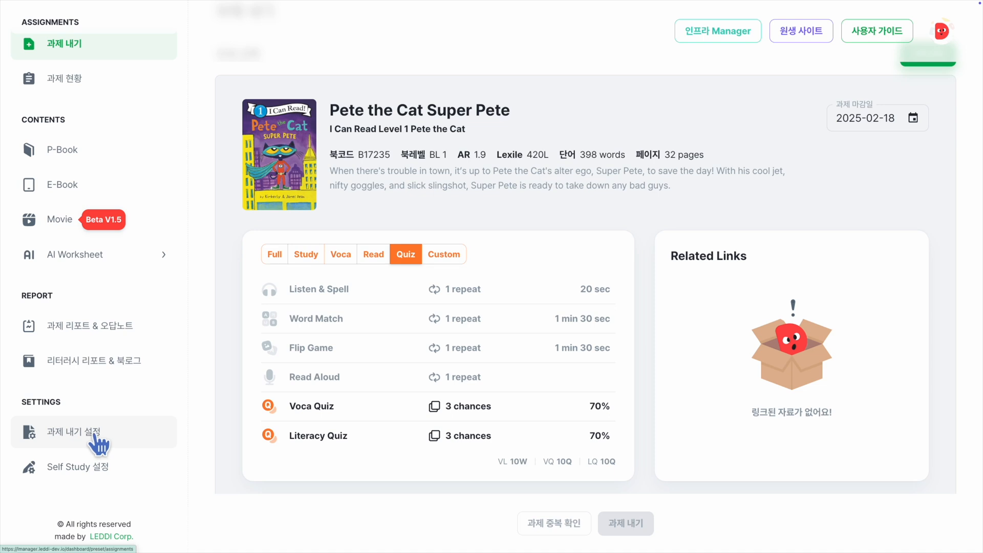
{"action": "scroll", "coordinate": [95, 400], "scroll_direction": "up", "scroll_amount": 3}
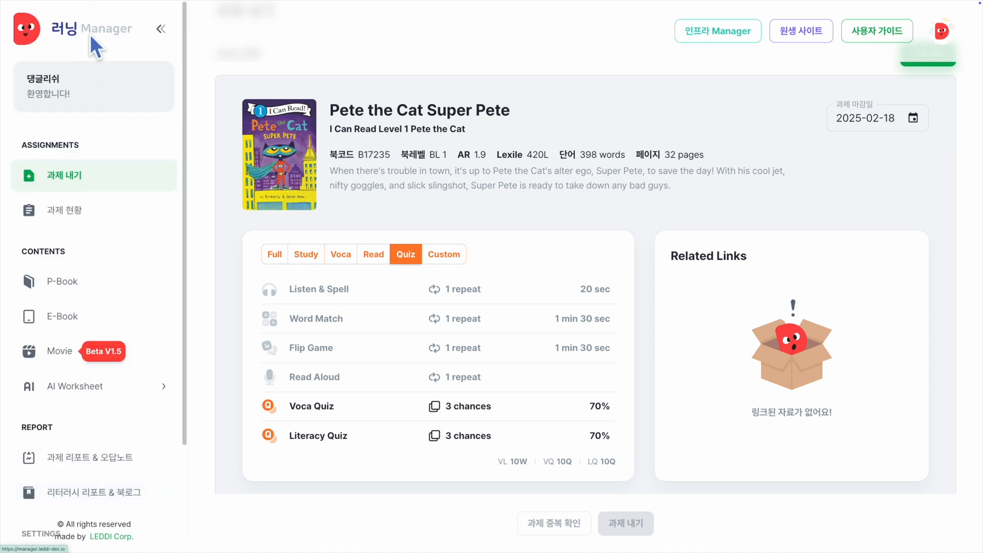
{"action": "scroll", "coordinate": [93, 82], "scroll_direction": "down", "scroll_amount": 3}
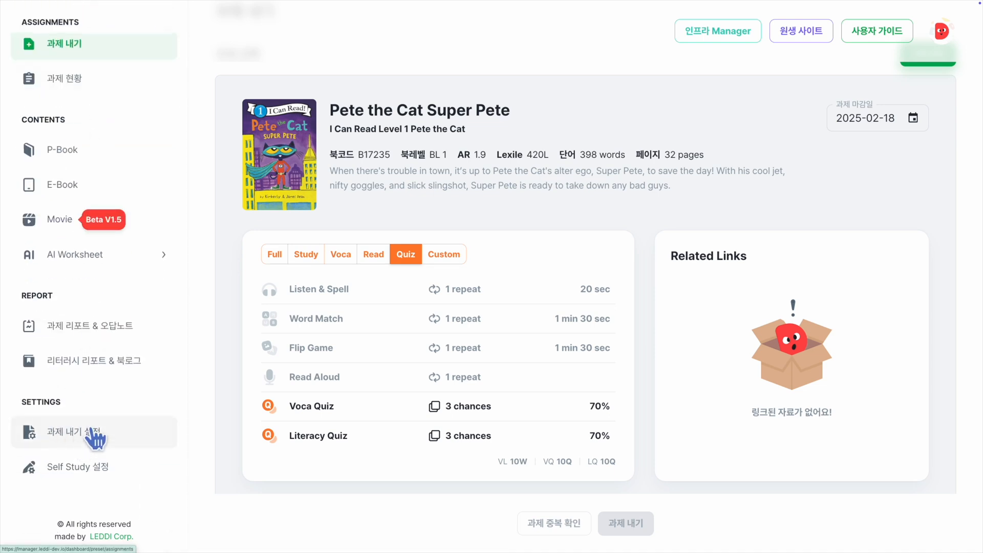
{"action": "left_click", "coordinate": [87, 433]}
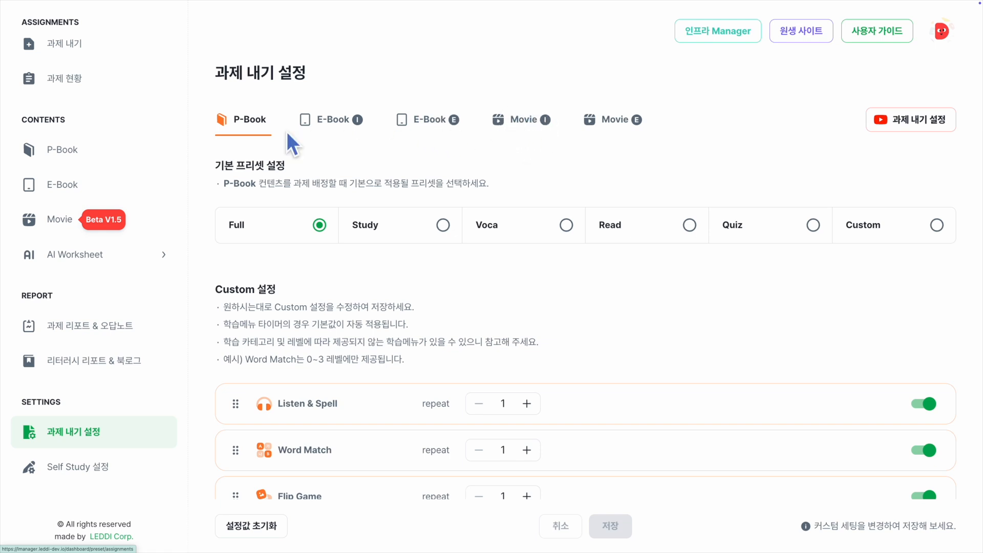
Examine the default preset settings for E-Book Intensive and E-Book Extensive, and the default preset and Custom sections for P-Book
{"action": "left_click", "coordinate": [336, 132]}
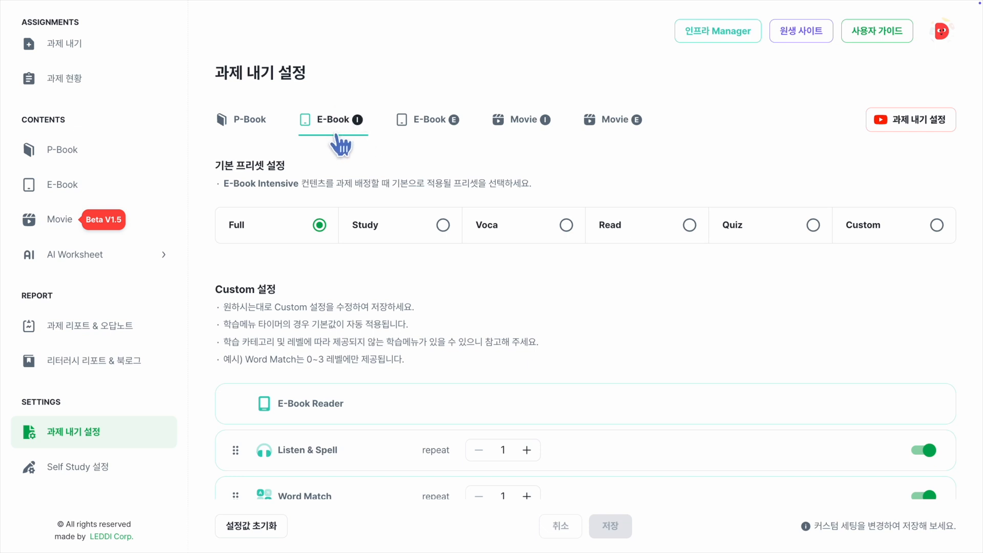
{"action": "left_click", "coordinate": [420, 125]}
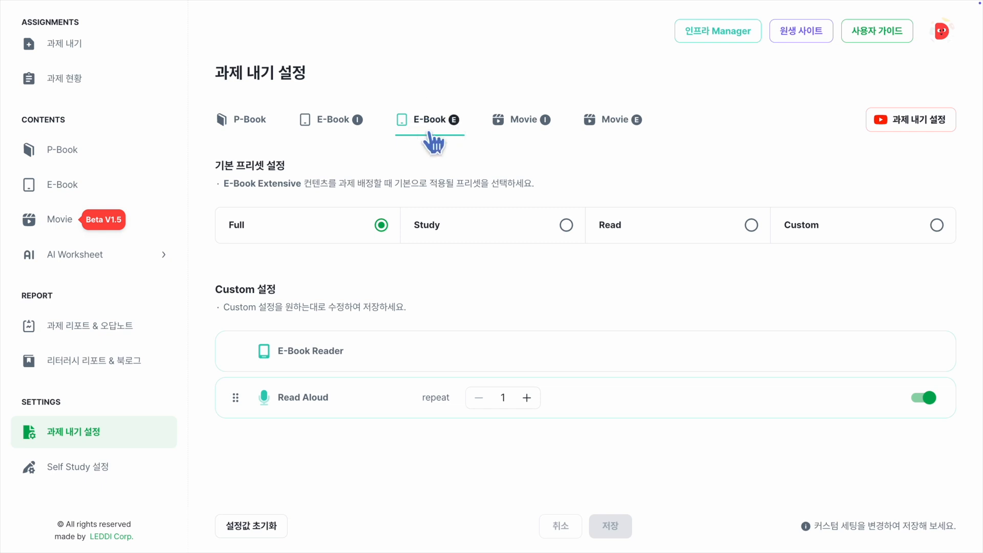
{"action": "left_click", "coordinate": [252, 124]}
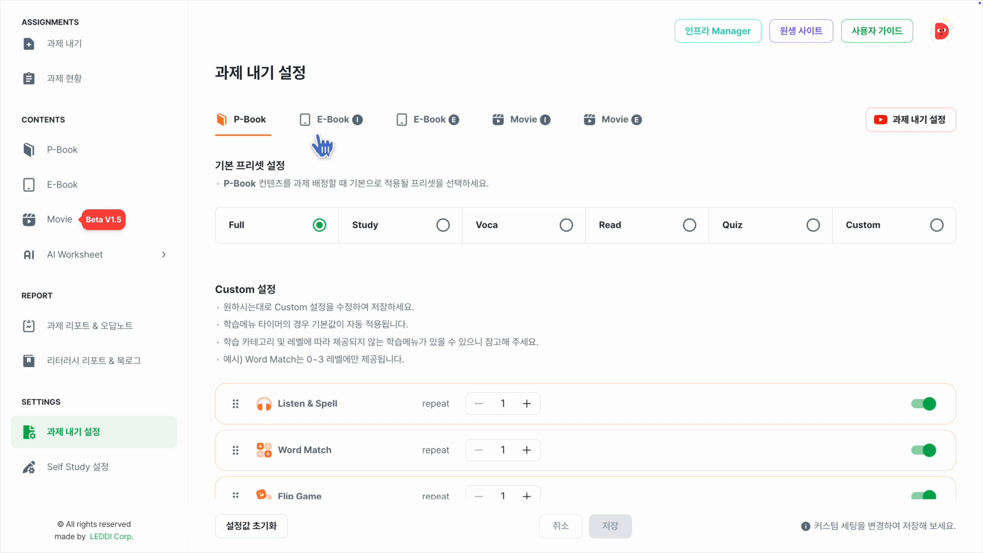
{"action": "left_click_drag", "start_coordinate": [214, 164], "coordinate": [294, 170]}
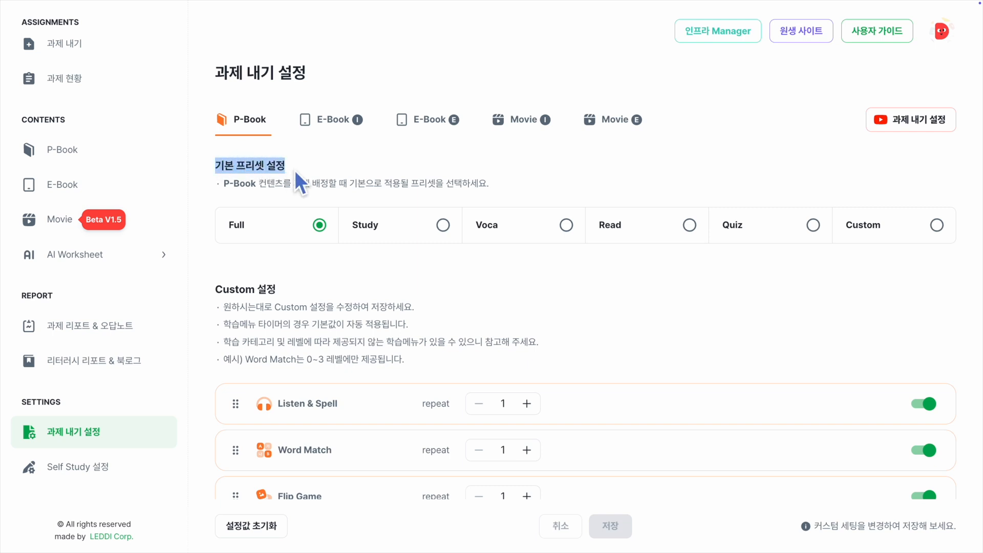
{"action": "left_click_drag", "start_coordinate": [215, 288], "coordinate": [282, 288]}
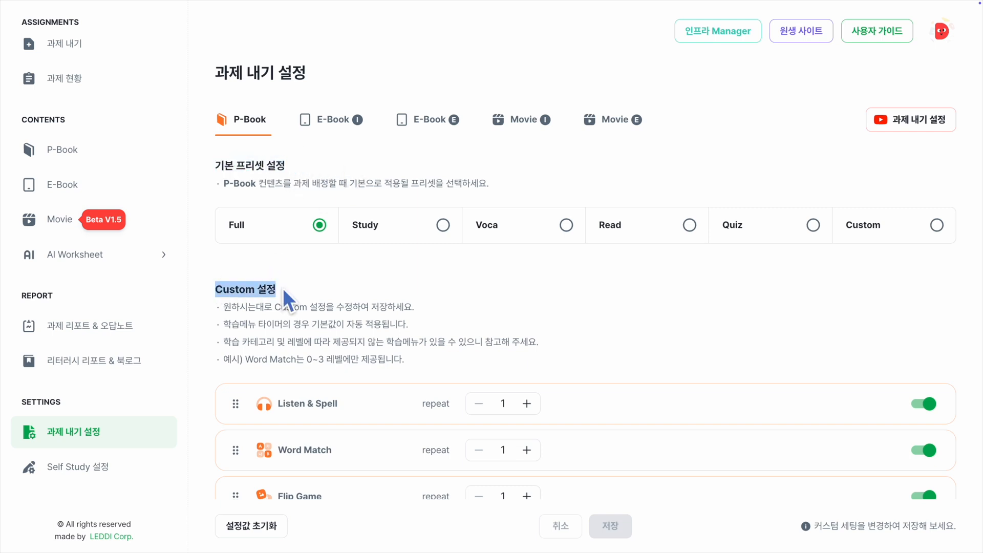
{"action": "left_click", "coordinate": [358, 259]}
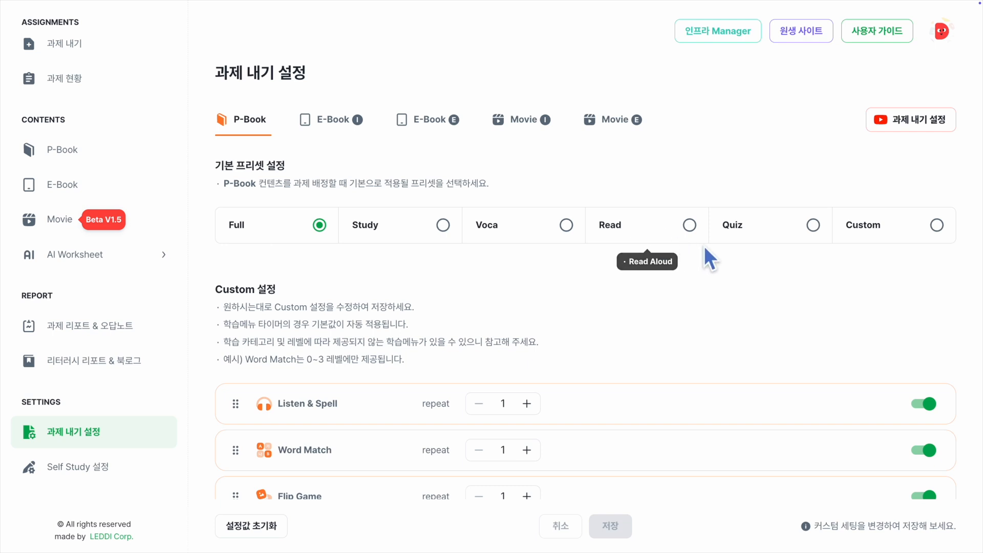
Set the default preset for P-Book assignments to Quiz and save the change
{"action": "mouse_move", "coordinate": [732, 229]}
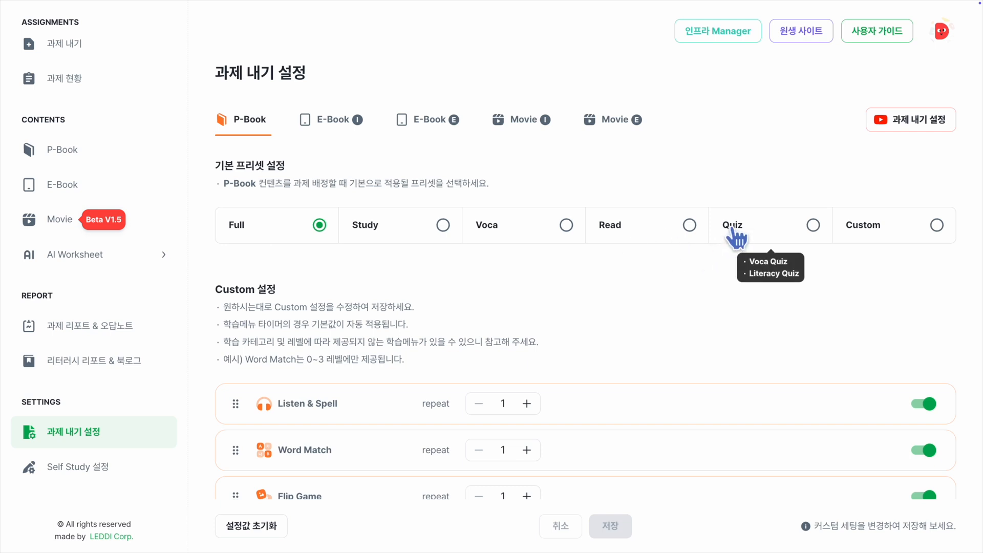
{"action": "left_click", "coordinate": [733, 231]}
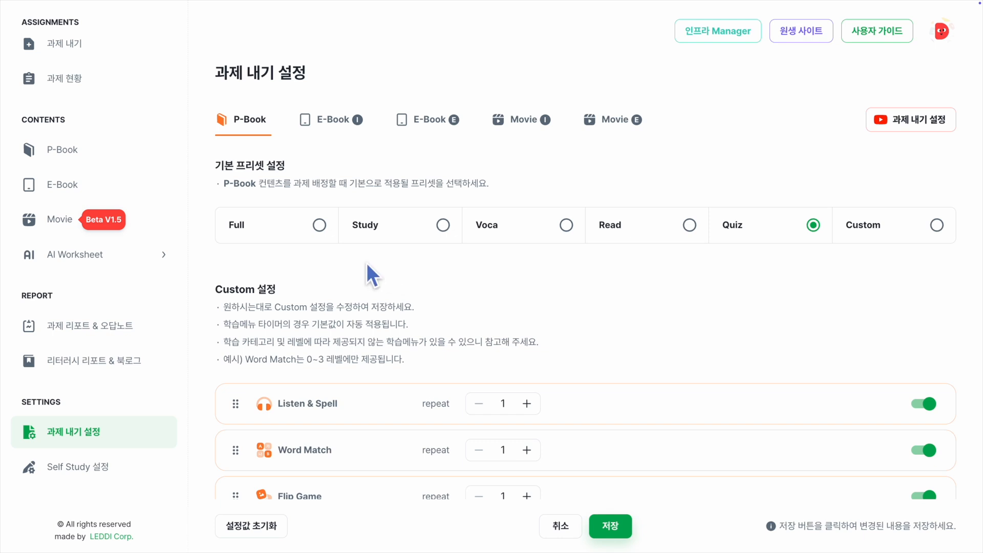
{"action": "left_click", "coordinate": [321, 225]}
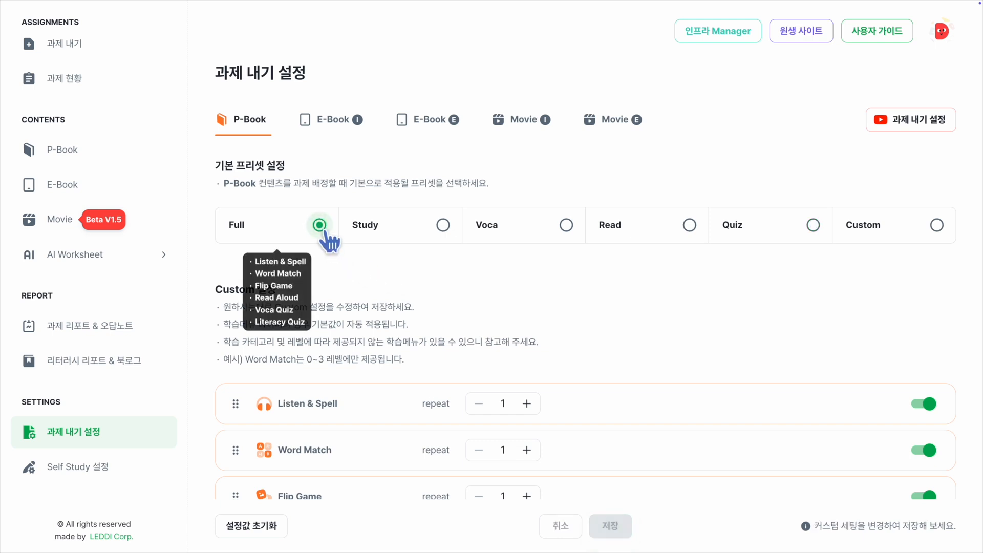
{"action": "left_click", "coordinate": [811, 230]}
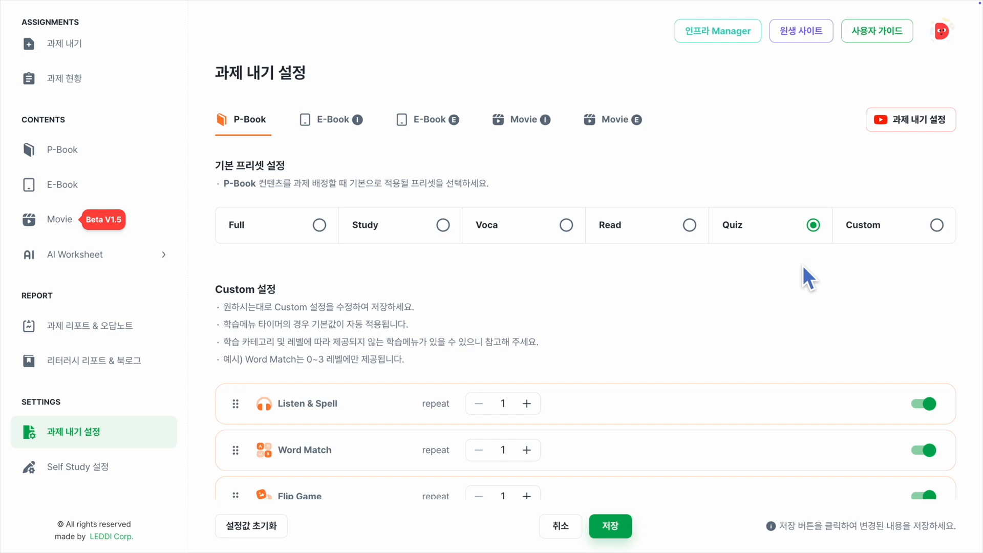
{"action": "left_click", "coordinate": [621, 529]}
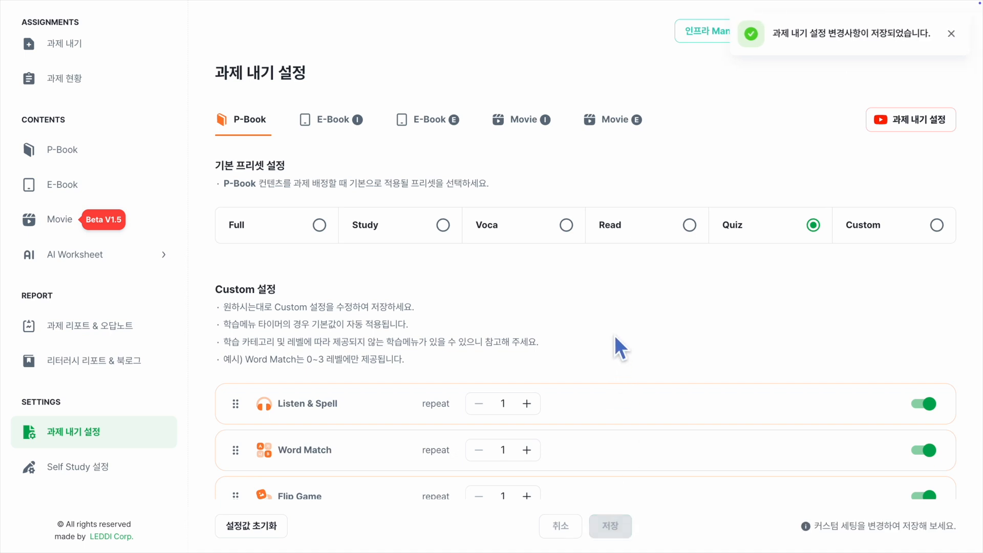
Set the repeats of Listen & Spell, Word Match and Flip Game to 2 in the P-Book Custom settings
{"action": "scroll", "coordinate": [614, 336], "scroll_direction": "down", "scroll_amount": 3}
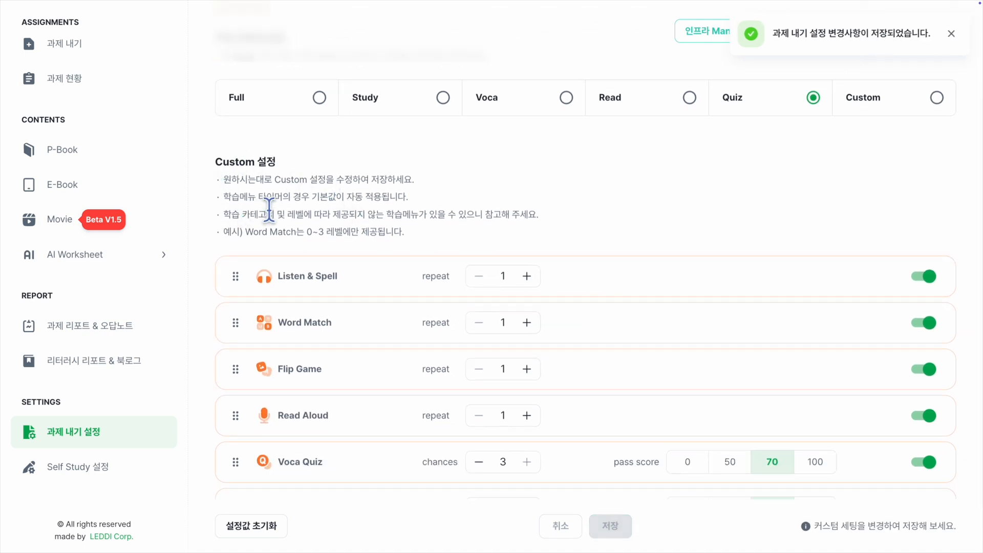
{"action": "scroll", "coordinate": [269, 209], "scroll_direction": "down", "scroll_amount": 2}
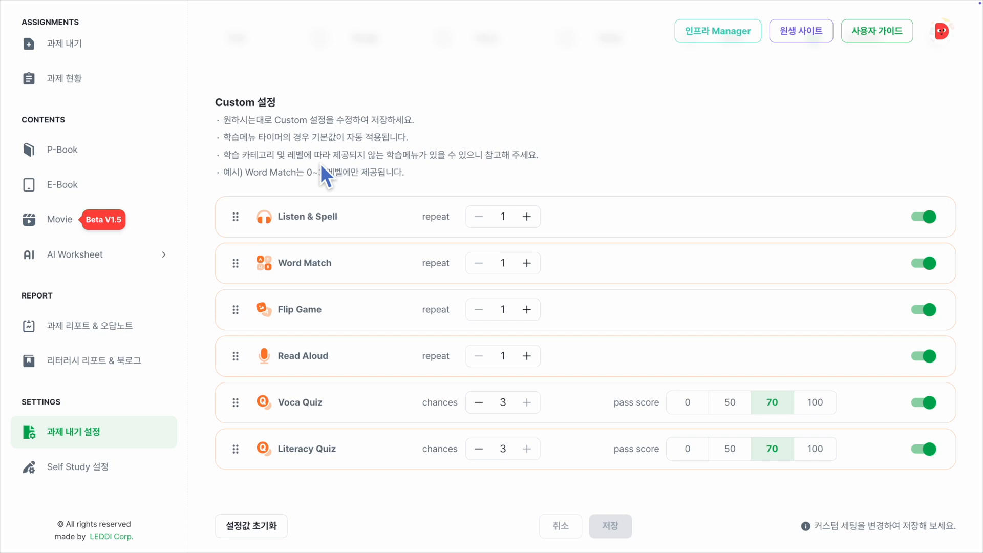
{"action": "left_click", "coordinate": [527, 217]}
{"action": "left_click", "coordinate": [527, 263]}
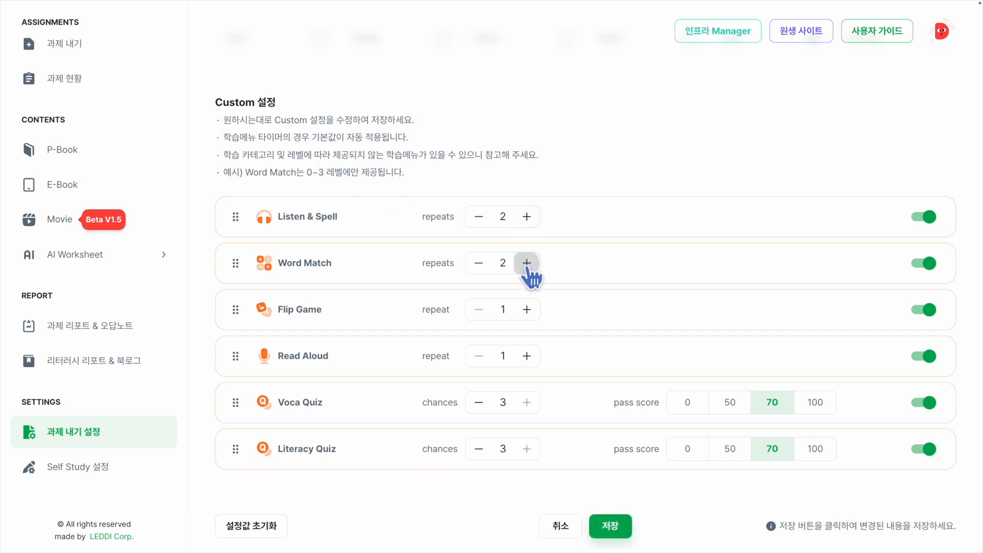
{"action": "left_click", "coordinate": [527, 310]}
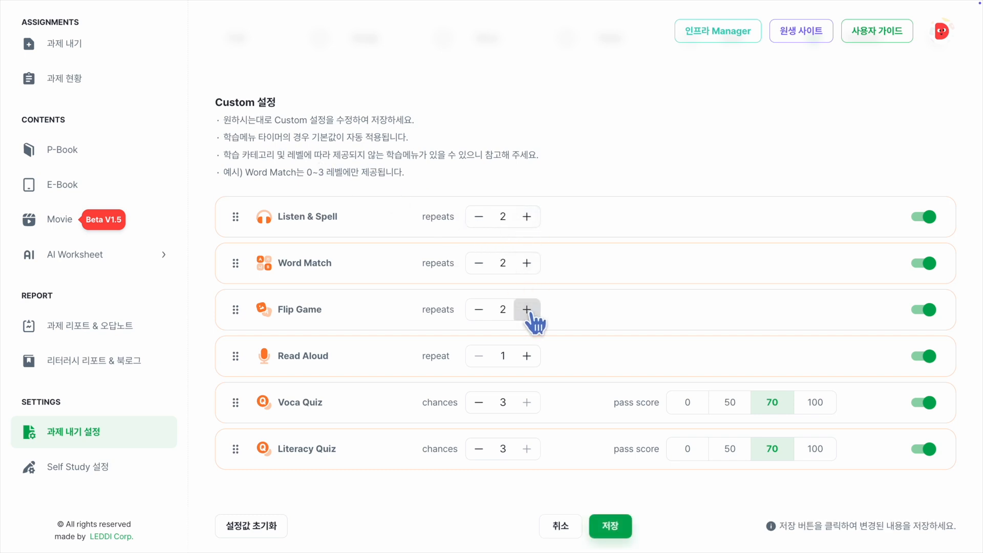
Set Voca Quiz and Literacy Quiz to 1 chance with a pass score of 100 and save the P-Book Custom settings
{"action": "left_click", "coordinate": [479, 403]}
{"action": "left_click", "coordinate": [479, 403]}
{"action": "left_click", "coordinate": [480, 449]}
{"action": "left_click", "coordinate": [479, 449]}
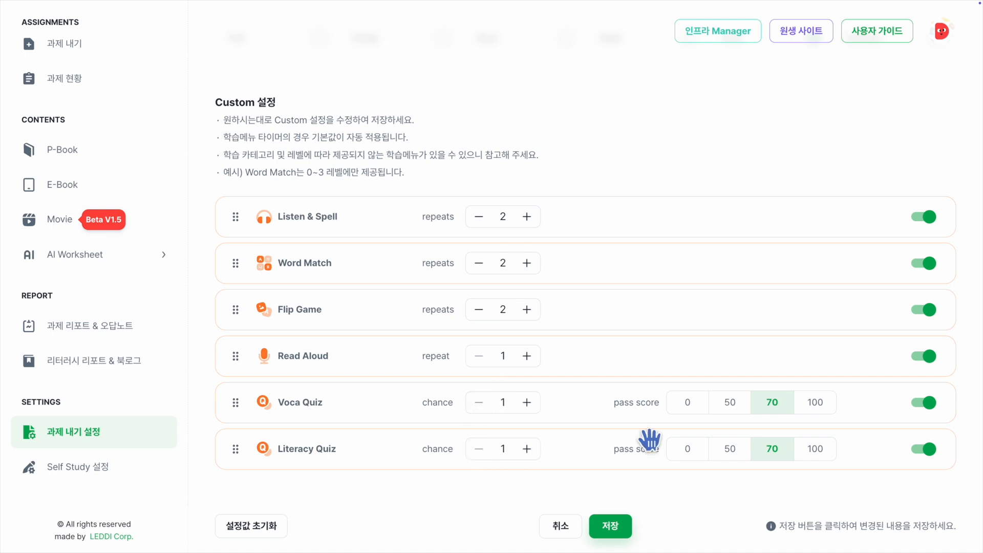
{"action": "left_click", "coordinate": [818, 406]}
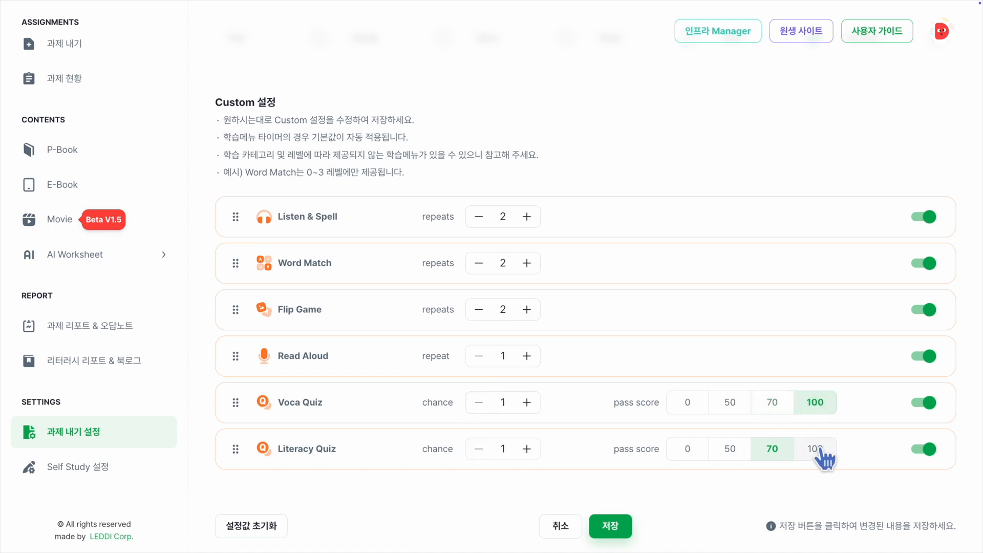
{"action": "left_click", "coordinate": [821, 450]}
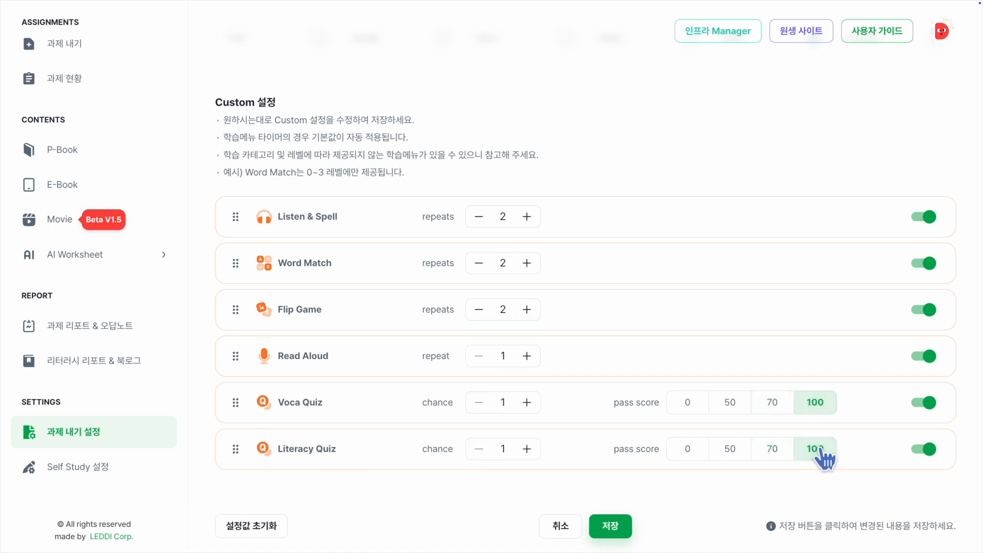
{"action": "left_click", "coordinate": [618, 526]}
Examine the saved P-Book default preset, the activities it includes, and the Custom settings
{"action": "scroll", "coordinate": [622, 437], "scroll_direction": "up", "scroll_amount": 4}
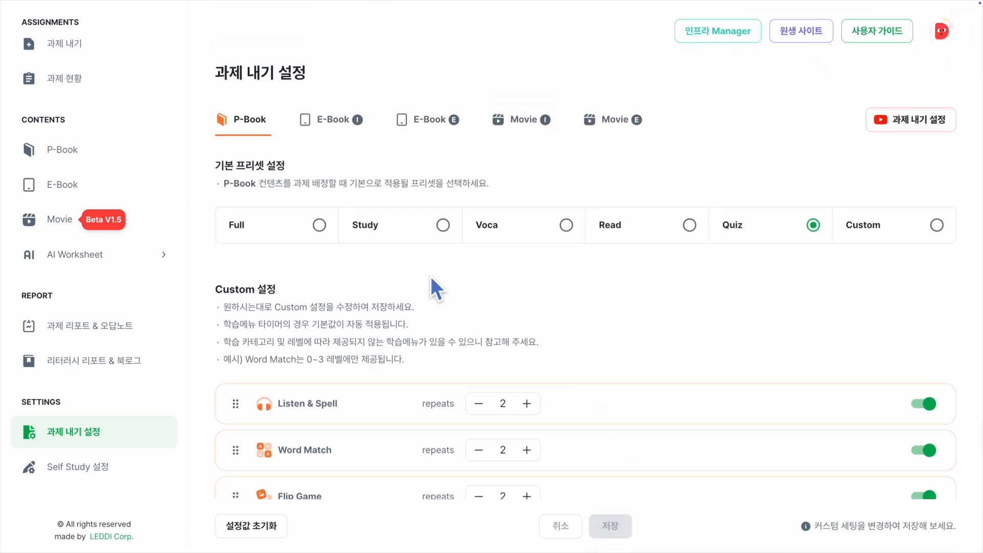
{"action": "mouse_move", "coordinate": [772, 238]}
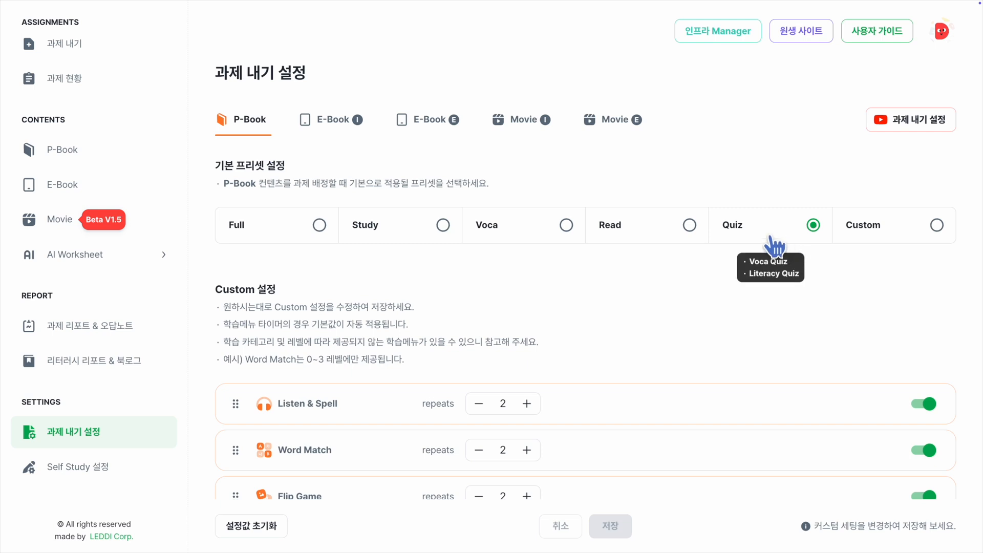
{"action": "scroll", "coordinate": [790, 233], "scroll_direction": "down", "scroll_amount": 4}
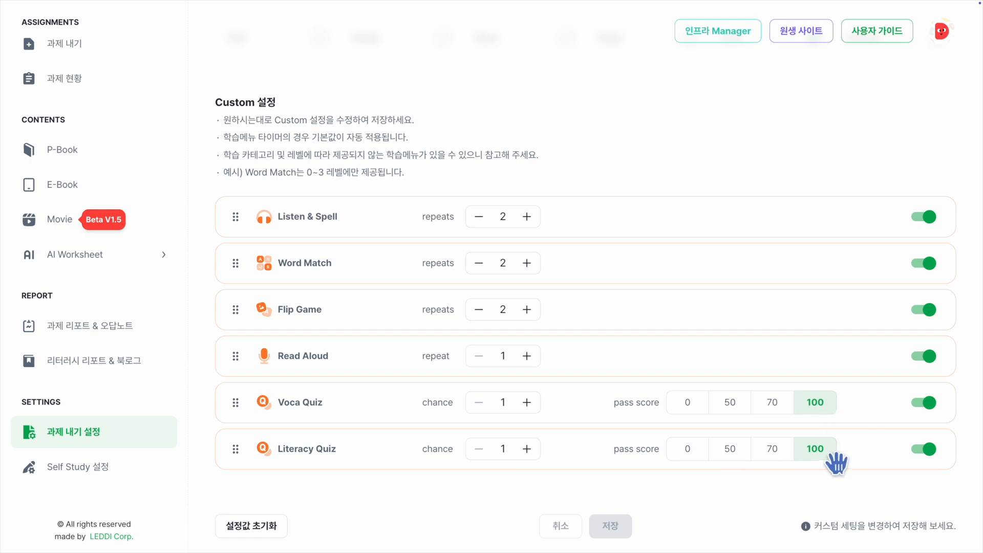
{"action": "scroll", "coordinate": [812, 403], "scroll_direction": "up", "scroll_amount": 4}
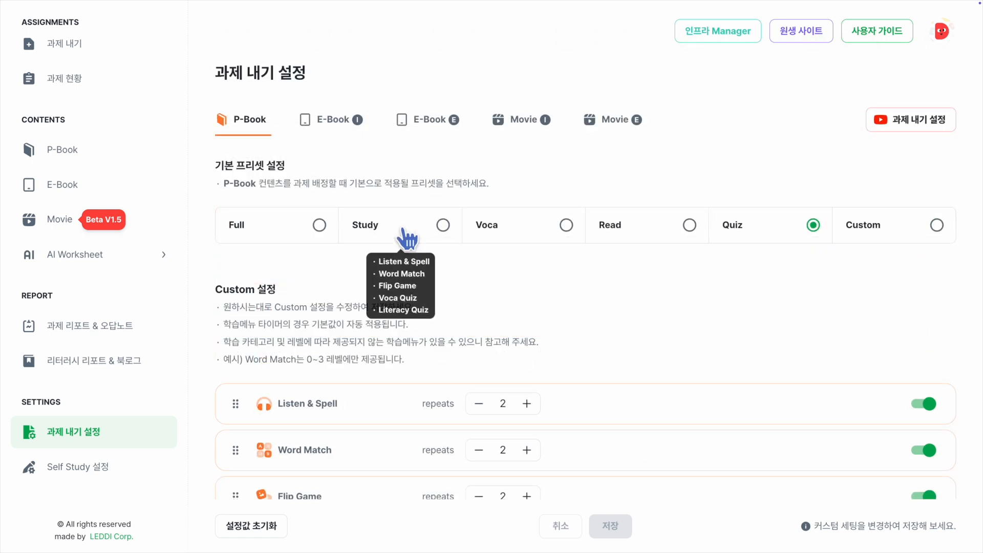
Choose Custom as the default preset for E-Book Intensive assignments
{"action": "left_click", "coordinate": [333, 125]}
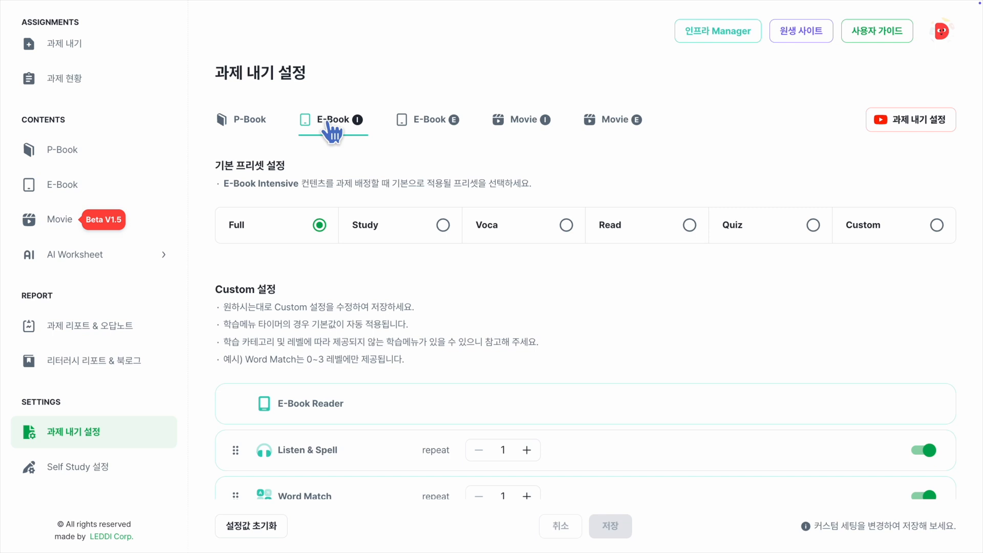
{"action": "left_click", "coordinate": [895, 227]}
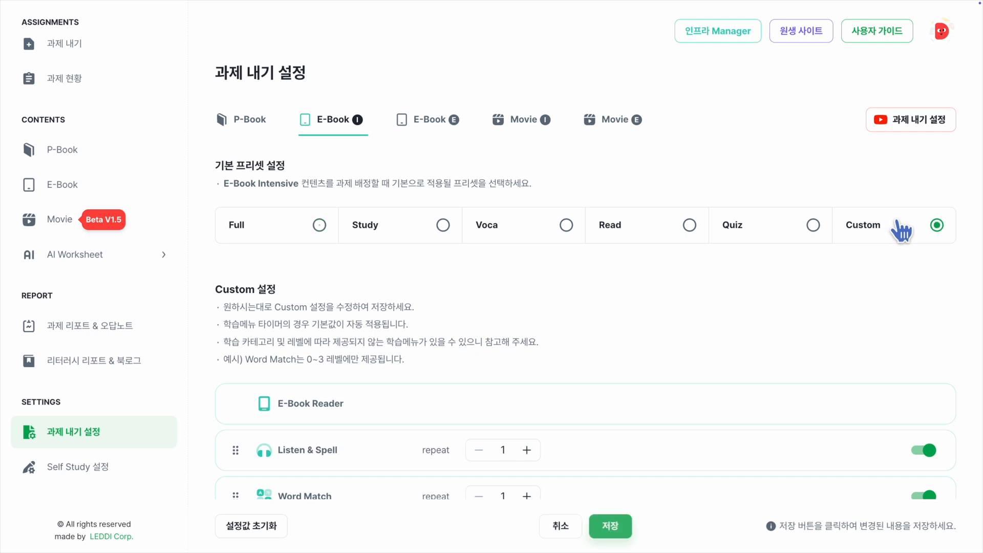
Move Read Aloud directly below E-Book Reader in the E-Book Intensive Custom settings and set it to 3 repeats
{"action": "scroll", "coordinate": [661, 297], "scroll_direction": "down", "scroll_amount": 5}
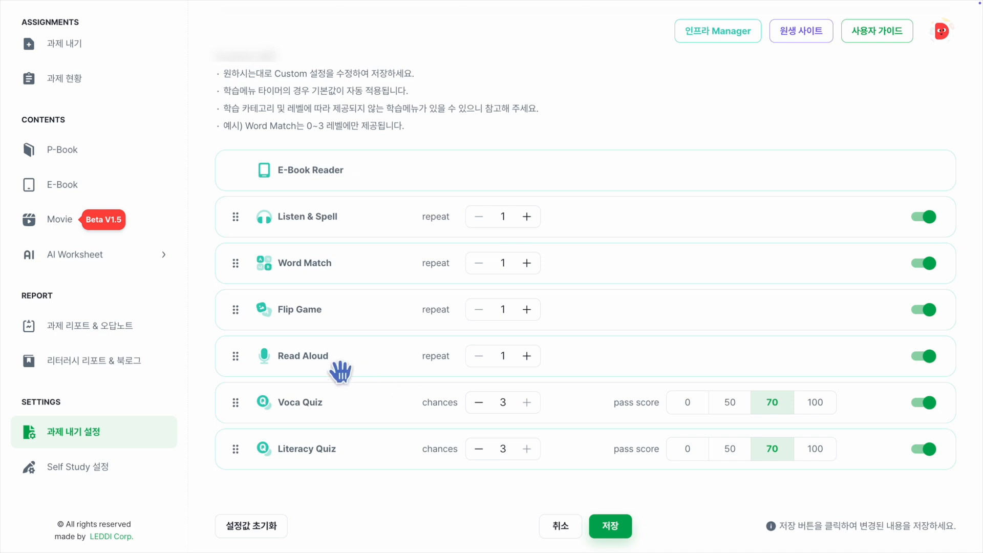
{"action": "left_click_drag", "start_coordinate": [236, 351], "coordinate": [237, 219]}
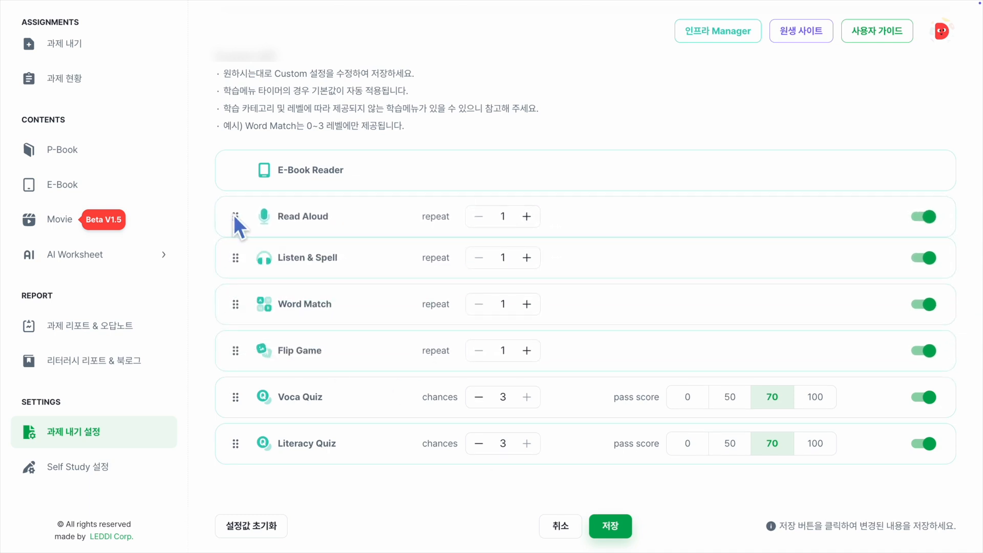
{"action": "left_click", "coordinate": [527, 217]}
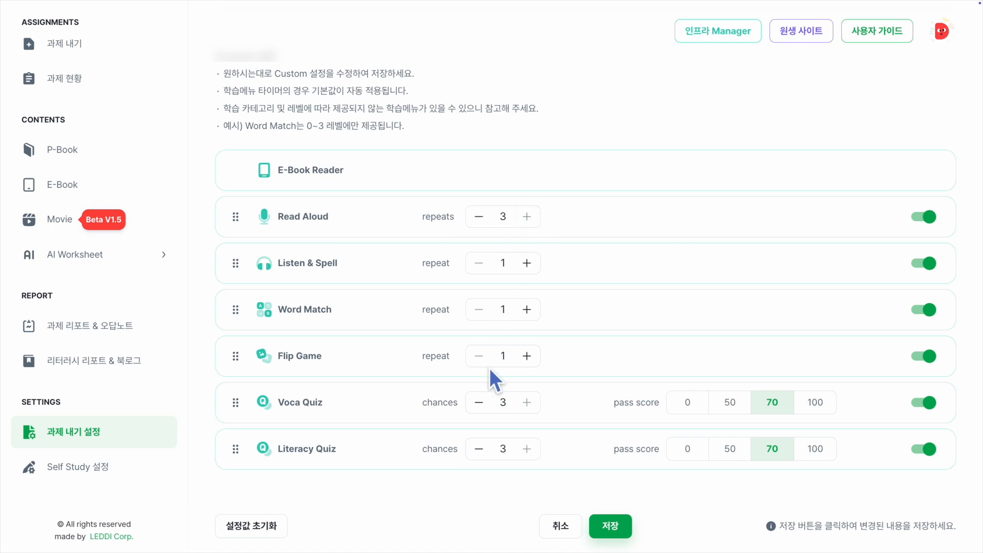
Set the pass score of Voca Quiz and Literacy Quiz to 50 and save the E-Book Intensive settings
{"action": "left_click", "coordinate": [732, 405]}
{"action": "left_click", "coordinate": [731, 454]}
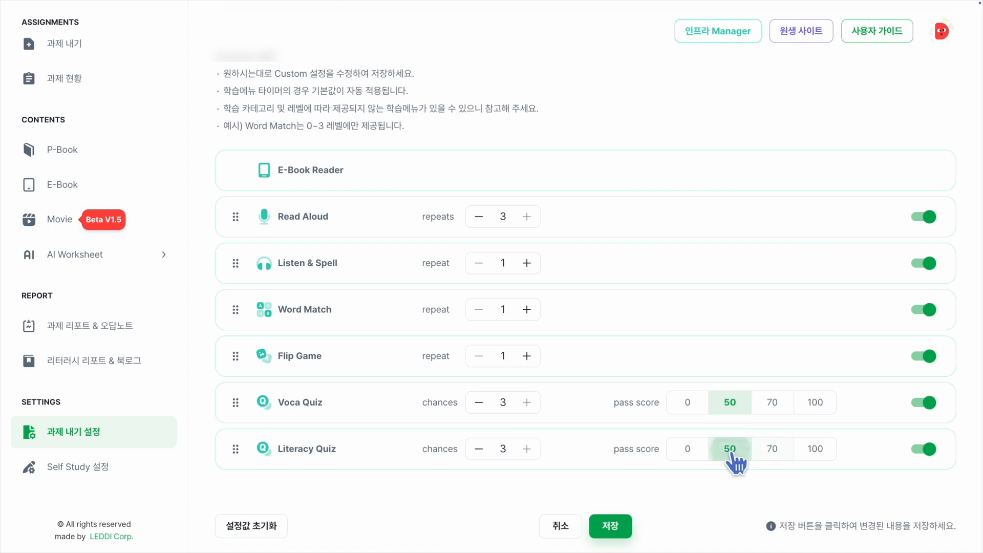
{"action": "left_click", "coordinate": [620, 525]}
{"action": "scroll", "coordinate": [631, 322], "scroll_direction": "up", "scroll_amount": 5}
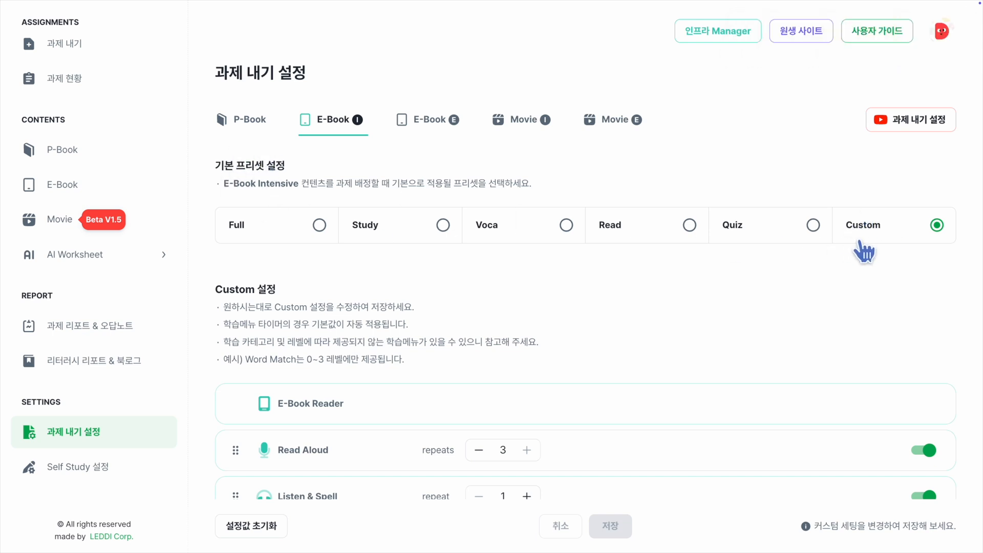
{"action": "scroll", "coordinate": [863, 253], "scroll_direction": "down", "scroll_amount": 5}
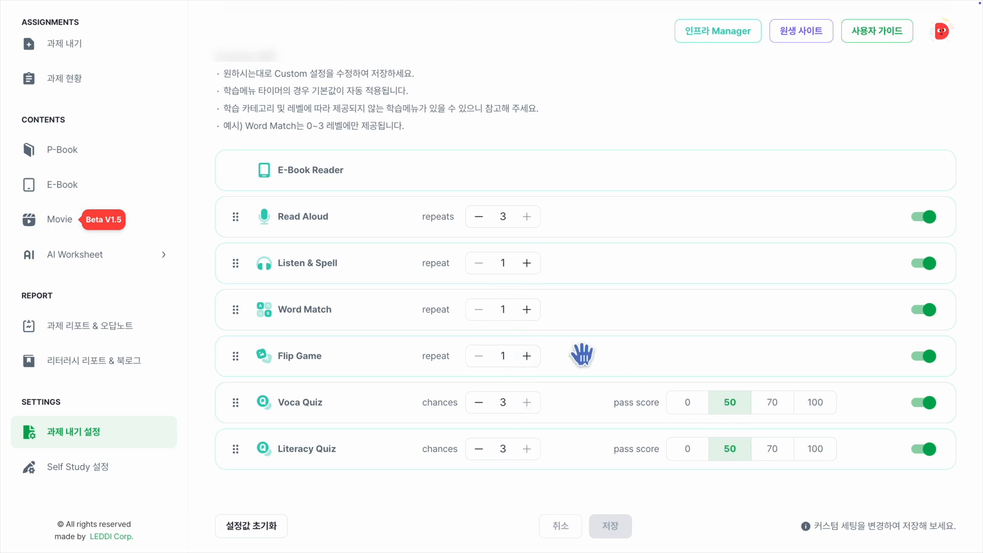
Start a new P-Book assignment with the book Pete the Cat Super Pete, due 2025-02-18
{"action": "scroll", "coordinate": [85, 233], "scroll_direction": "up", "scroll_amount": 3}
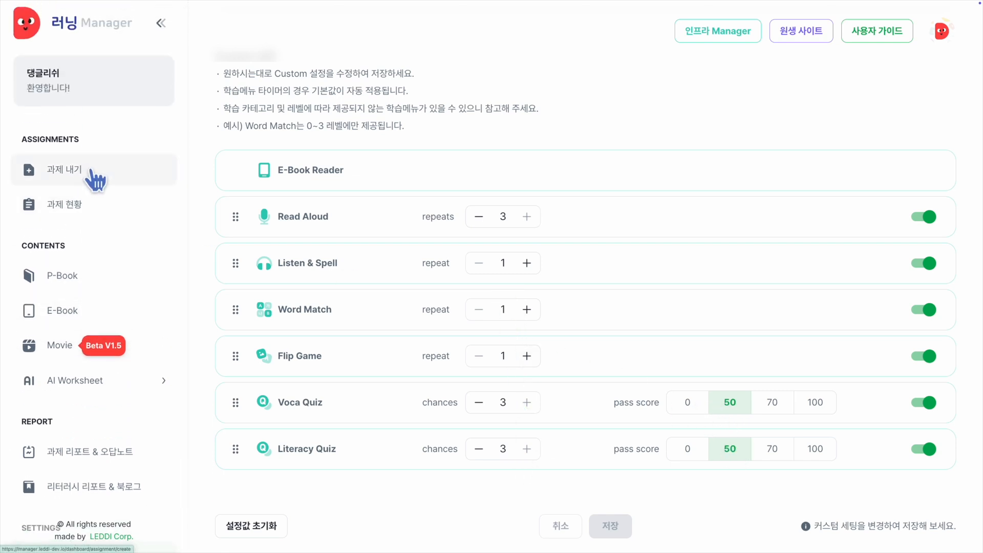
{"action": "left_click", "coordinate": [93, 174]}
{"action": "left_click", "coordinate": [465, 169]}
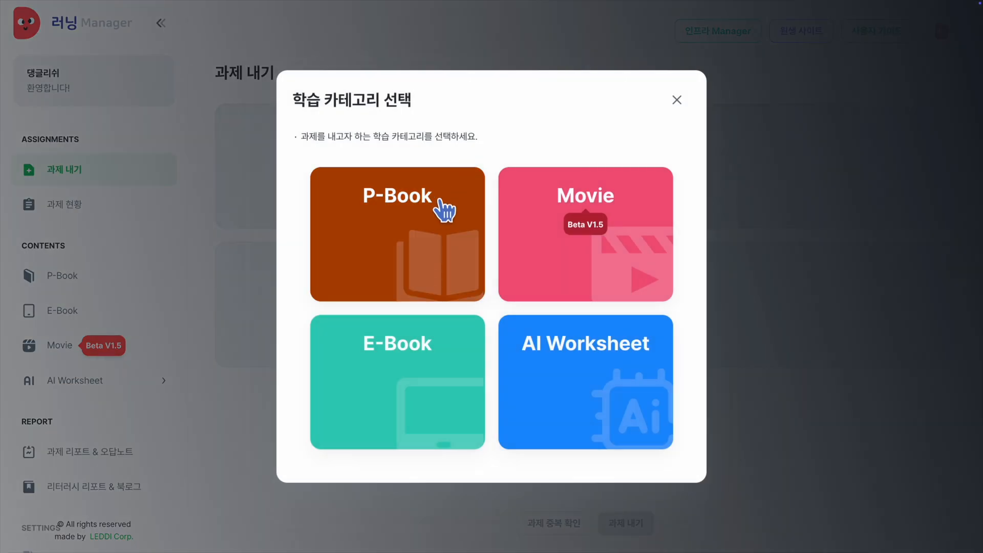
{"action": "left_click", "coordinate": [440, 207]}
{"action": "left_click", "coordinate": [419, 359]}
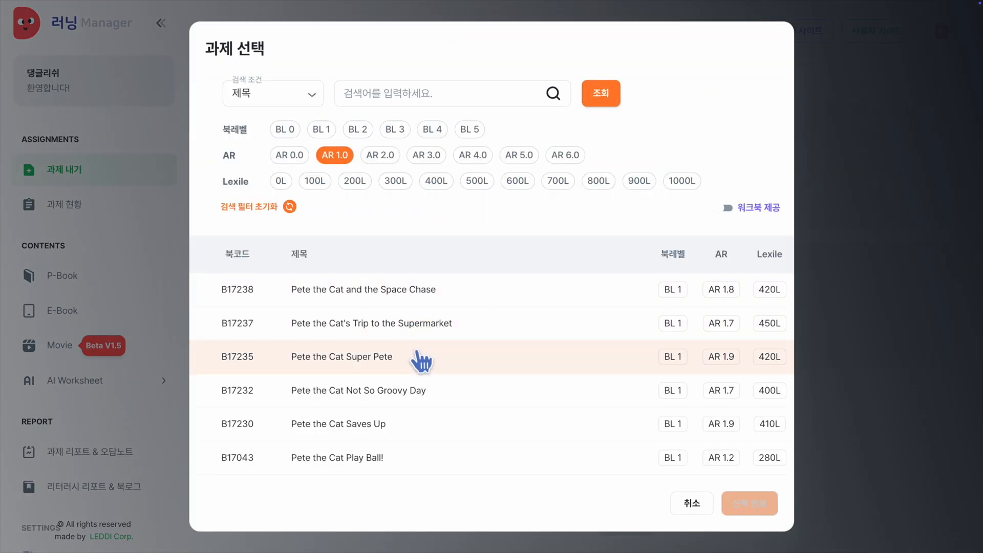
{"action": "left_click", "coordinate": [746, 504]}
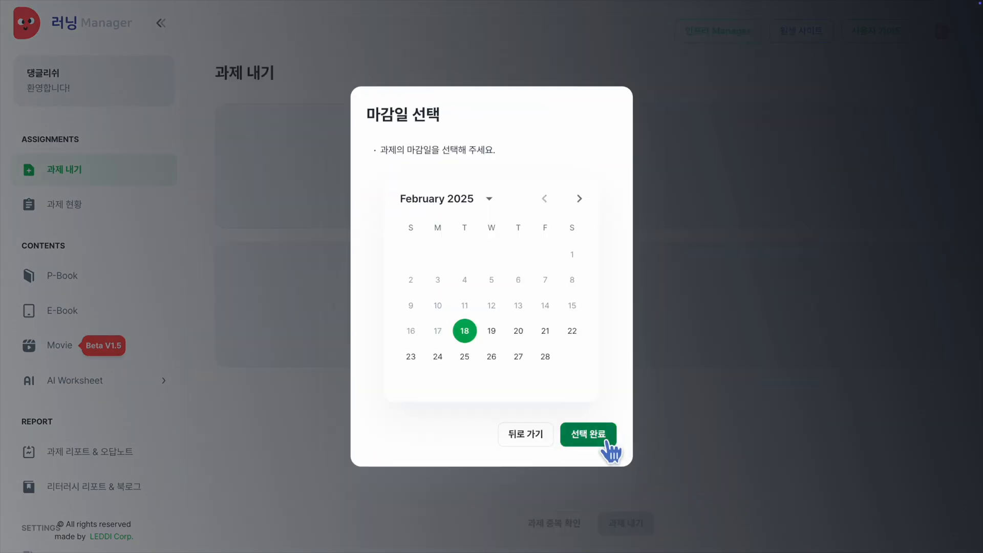
{"action": "left_click", "coordinate": [589, 435]}
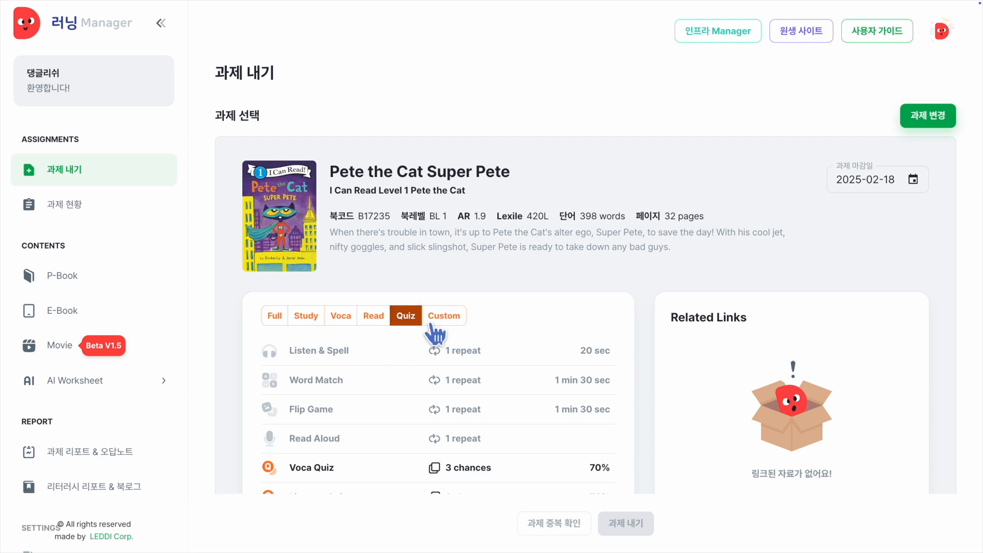
Review the Custom activity settings for Pete the Cat Super Pete and close them without saving
{"action": "left_click", "coordinate": [449, 318]}
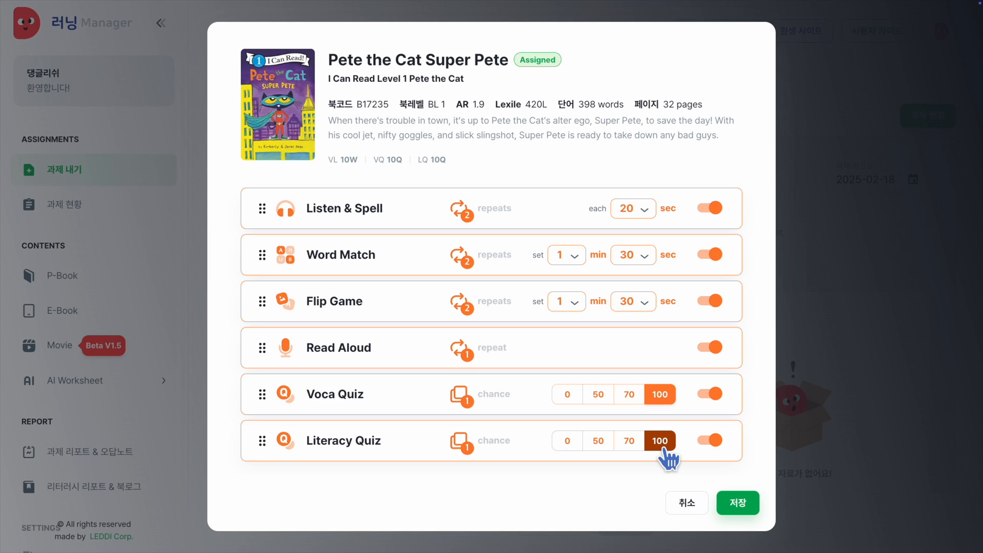
{"action": "left_click", "coordinate": [685, 503]}
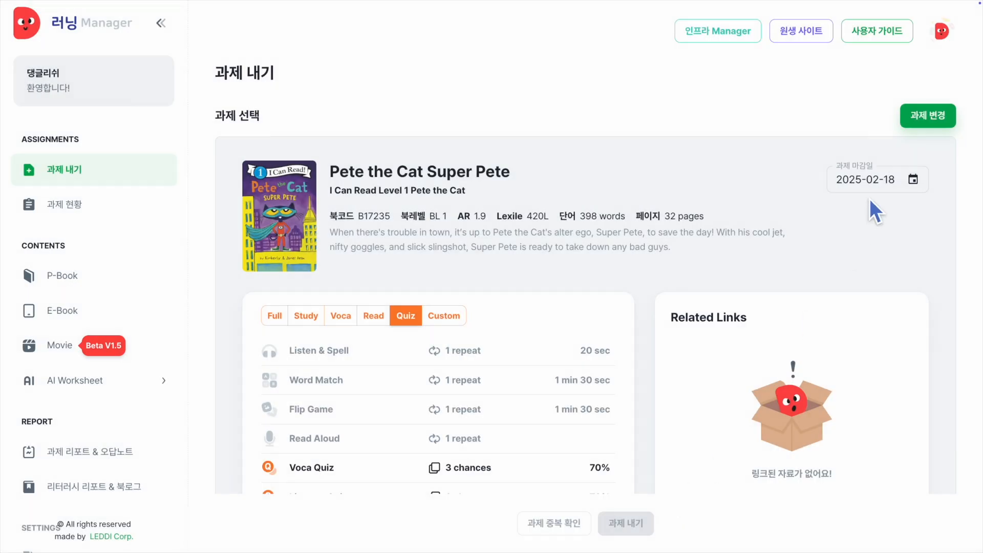
Change the assignment to the Intensive E-Book Pet Rock (E00240), due 2025-02-18, and review its Custom preset activities
{"action": "left_click", "coordinate": [919, 123]}
{"action": "left_click", "coordinate": [451, 333]}
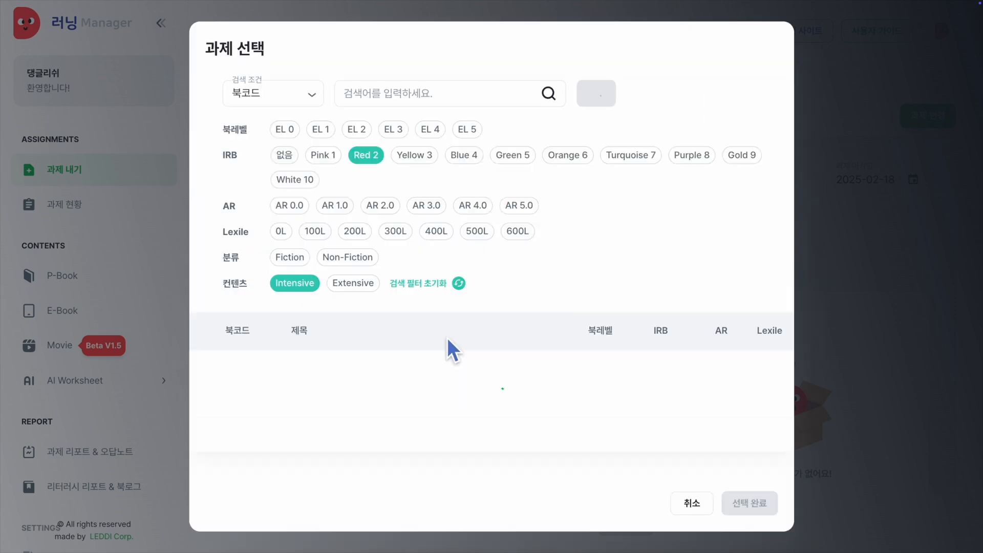
{"action": "left_click", "coordinate": [401, 394]}
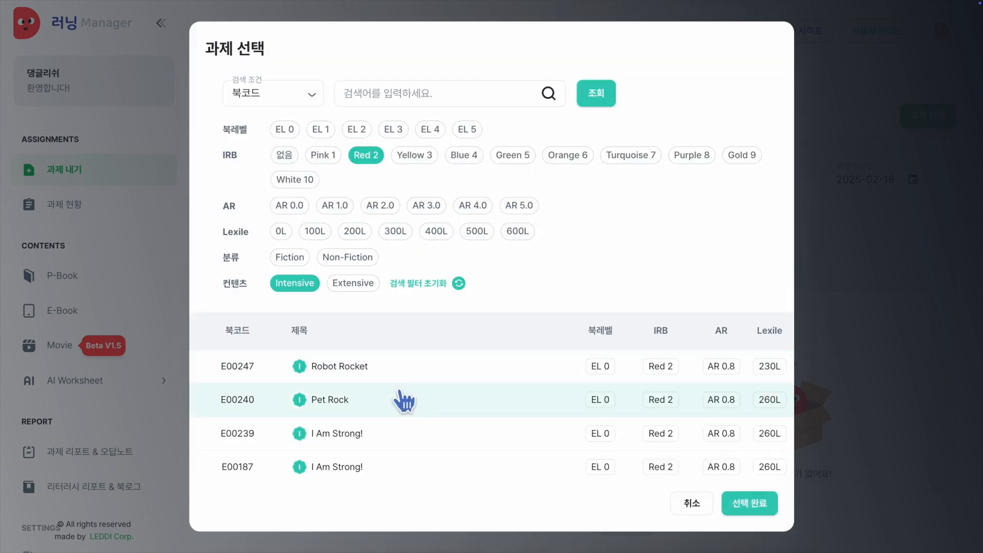
{"action": "left_click", "coordinate": [749, 503]}
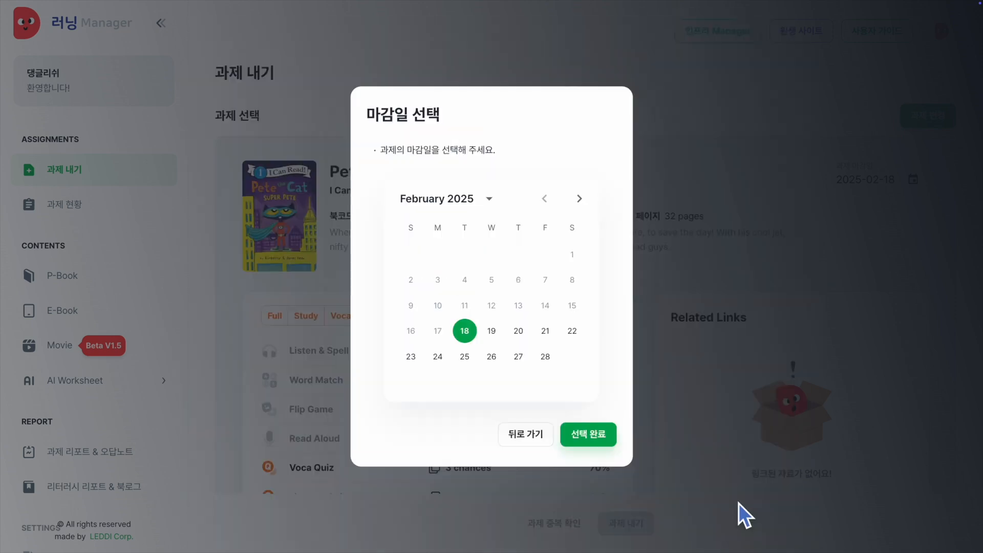
{"action": "left_click", "coordinate": [601, 442]}
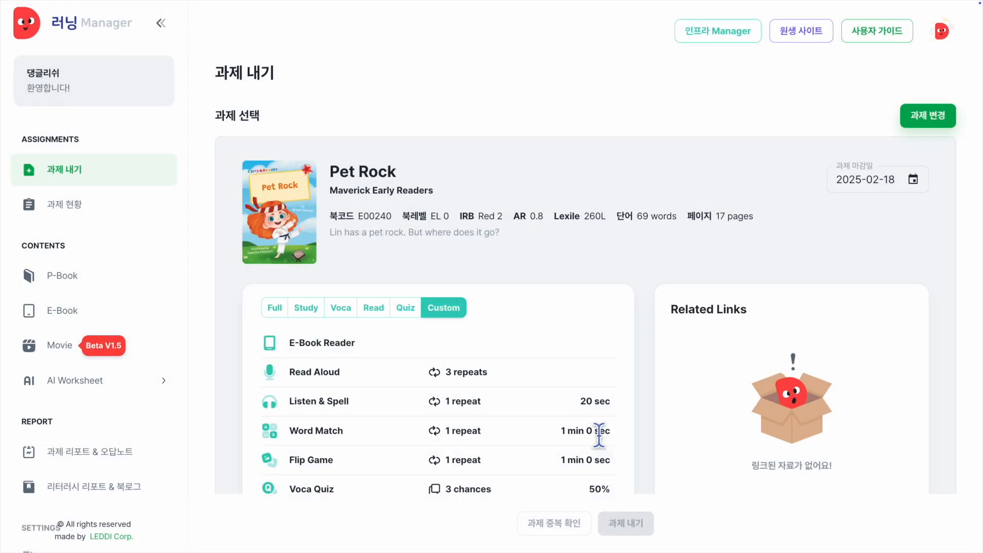
{"action": "scroll", "coordinate": [640, 348], "scroll_direction": "down", "scroll_amount": 1}
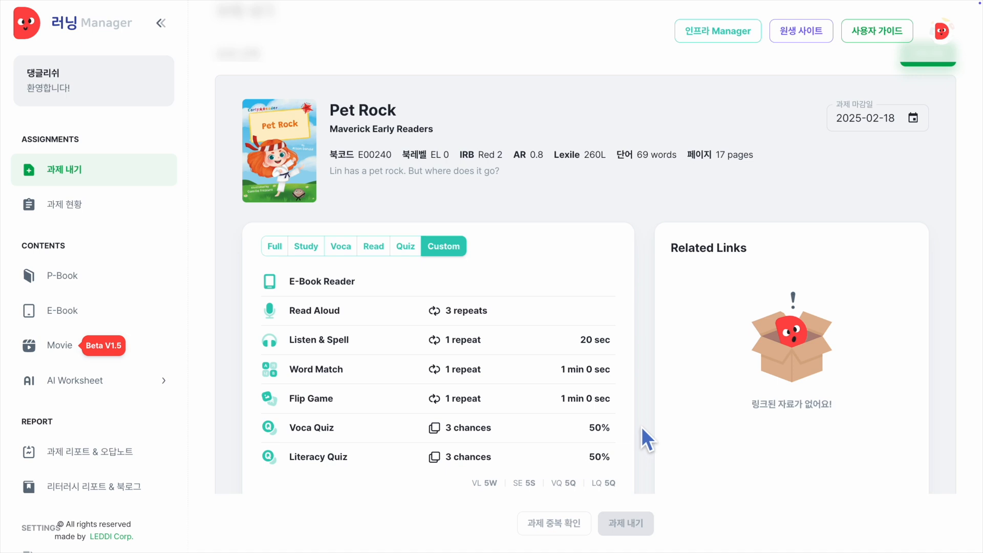
{"action": "scroll", "coordinate": [641, 426], "scroll_direction": "down", "scroll_amount": 1}
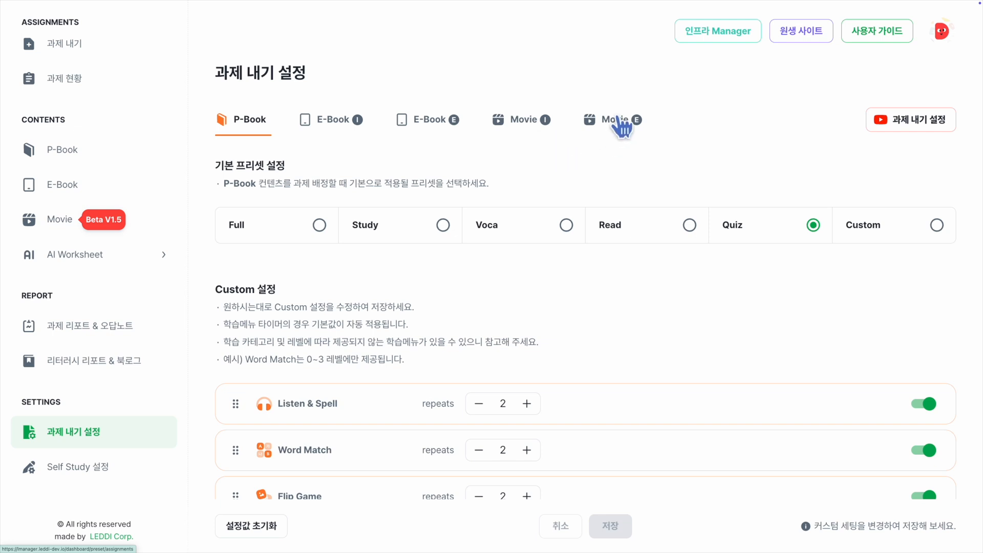
Open the Movie Intensive assignment settings and examine the subtitle options (자막 설정) for Movie Player and Shadowing
{"action": "left_click", "coordinate": [533, 131]}
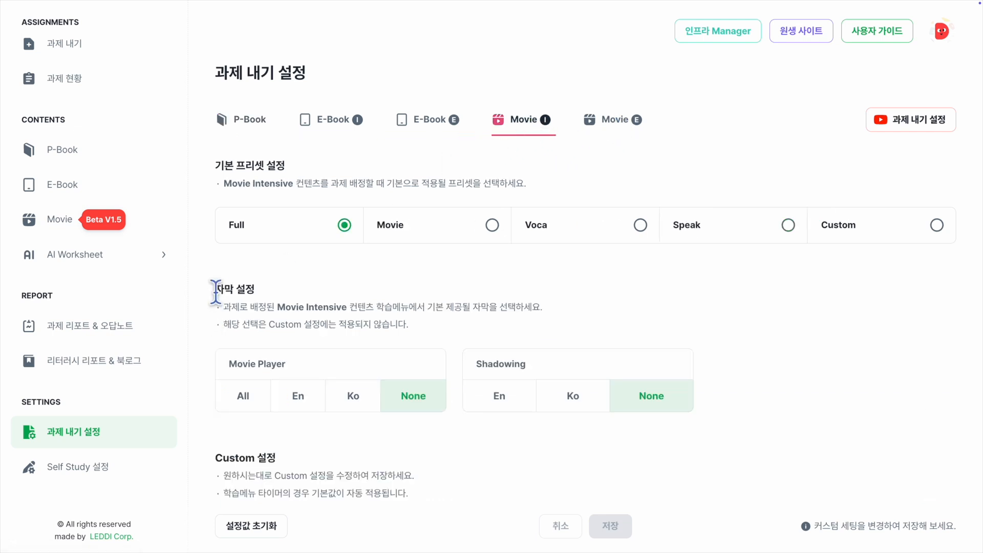
{"action": "left_click_drag", "start_coordinate": [215, 291], "coordinate": [262, 300]}
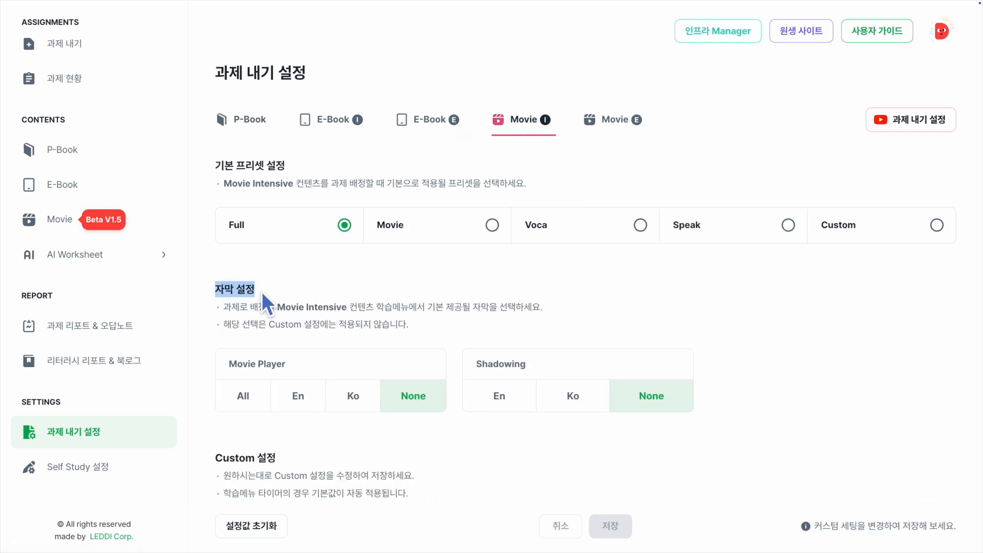
{"action": "left_click", "coordinate": [397, 262]}
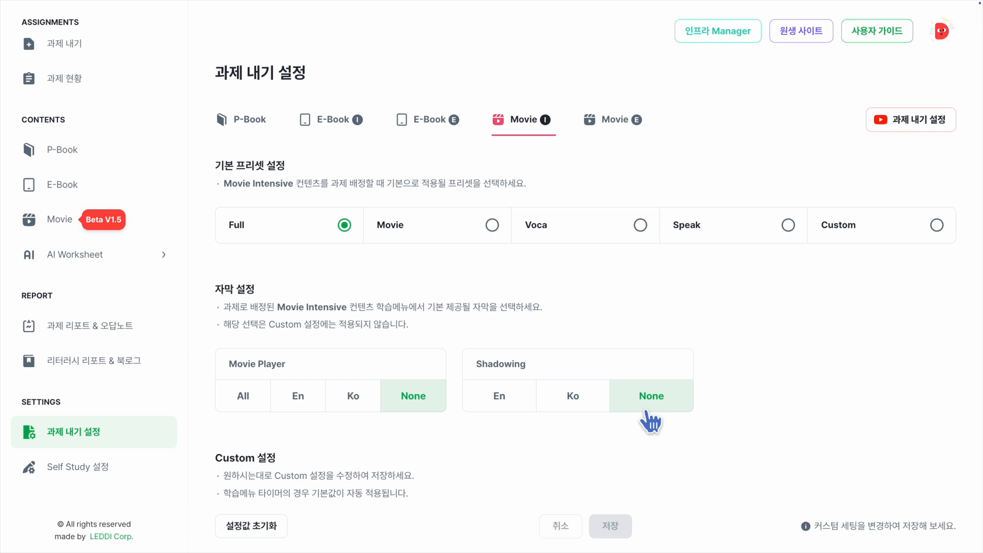
Set the default Movie Intensive subtitles to All for Movie Player and En for Shadowing, and save the settings
{"action": "mouse_move", "coordinate": [311, 221]}
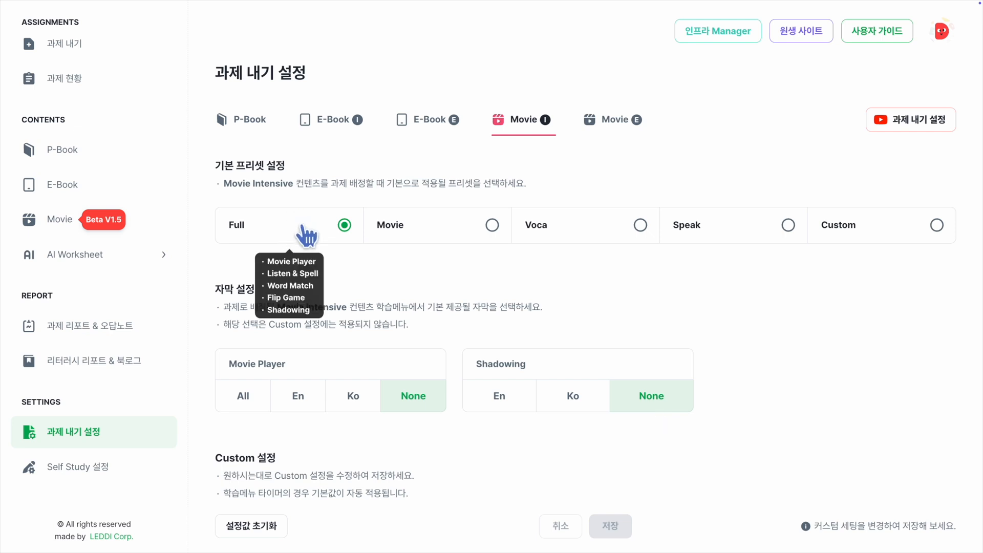
{"action": "mouse_move", "coordinate": [415, 233]}
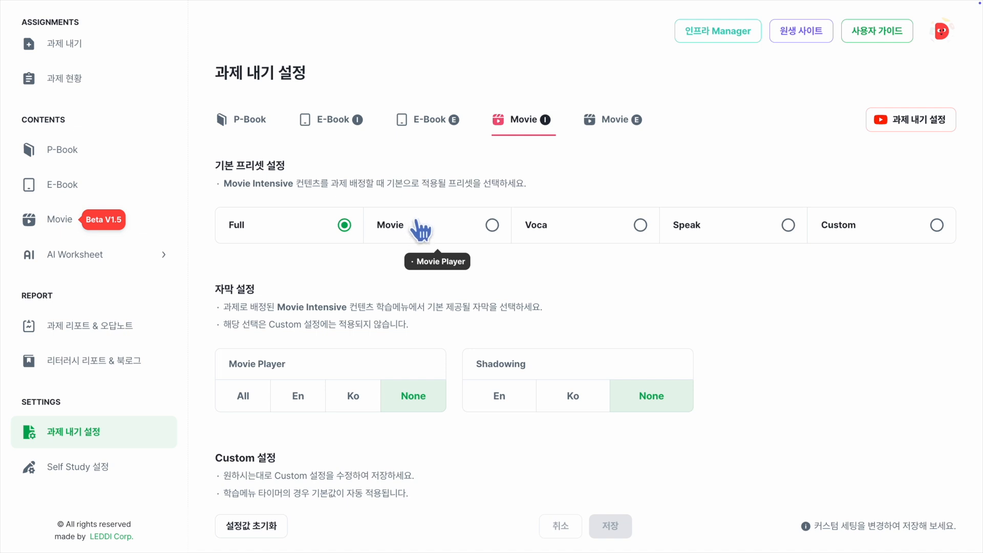
{"action": "mouse_move", "coordinate": [703, 240]}
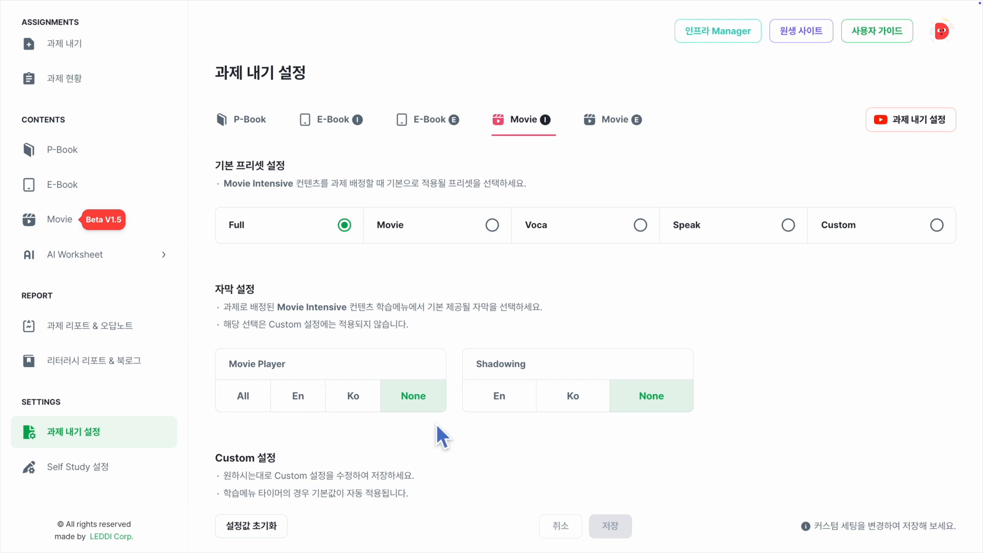
{"action": "left_click", "coordinate": [246, 399]}
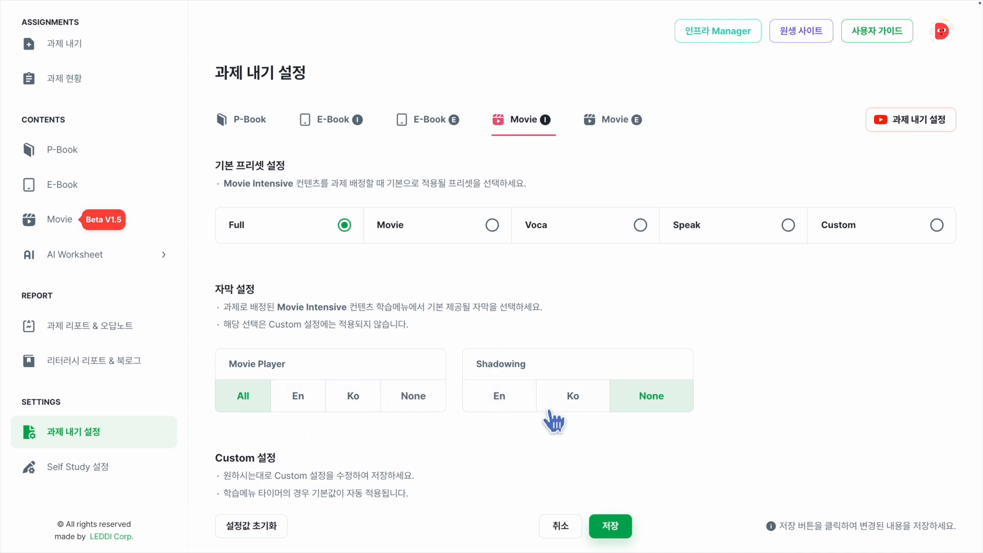
{"action": "left_click", "coordinate": [512, 408]}
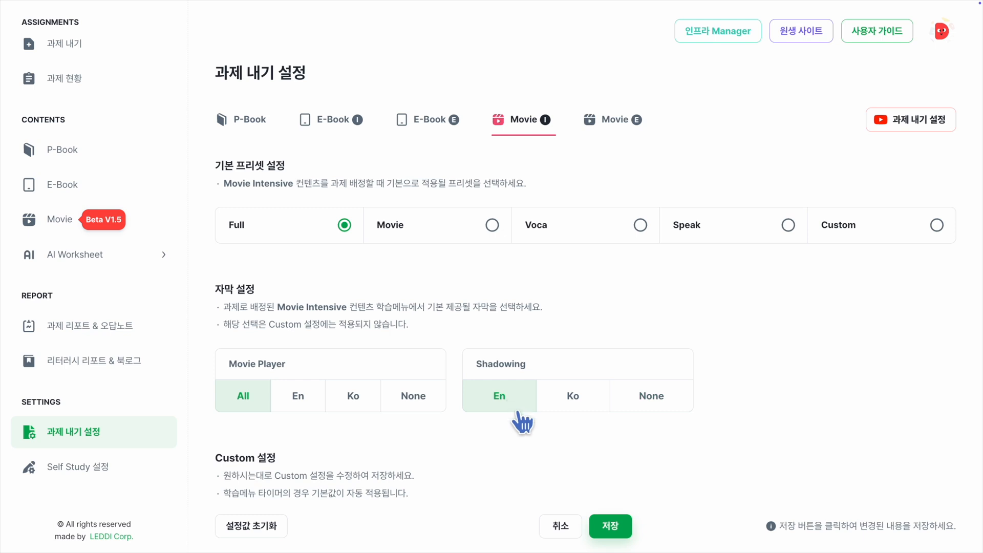
{"action": "left_click", "coordinate": [609, 527]}
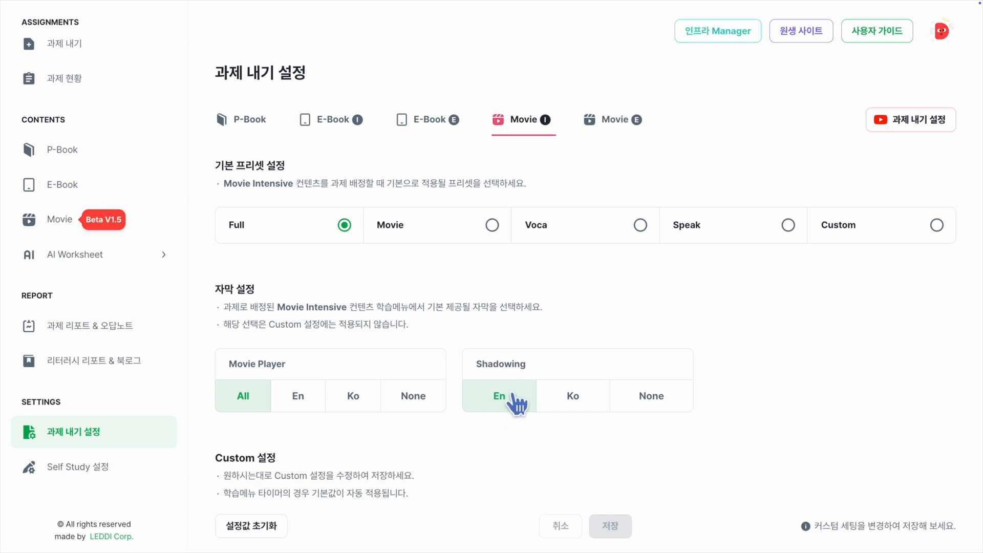
Start a new Movie assignment with the Intensive title Grit: The Power of Passion and Perseverance
{"action": "scroll", "coordinate": [102, 110], "scroll_direction": "up", "scroll_amount": 3}
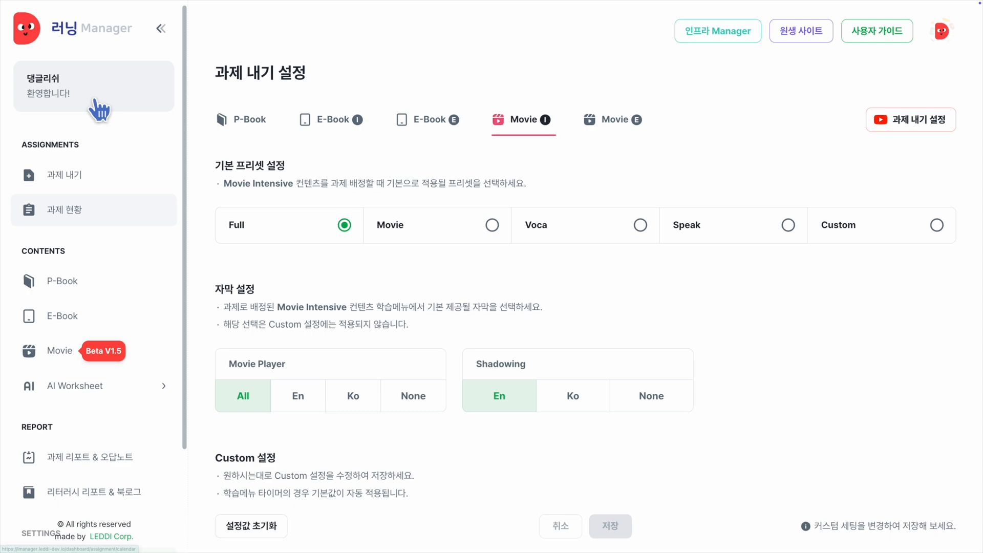
{"action": "left_click", "coordinate": [92, 179]}
{"action": "left_click", "coordinate": [495, 184]}
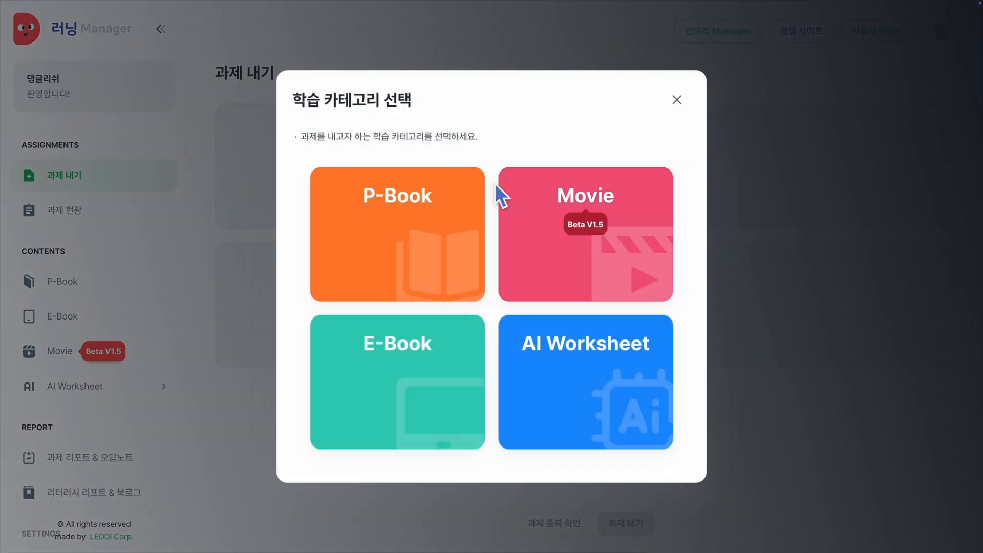
{"action": "left_click", "coordinate": [600, 275]}
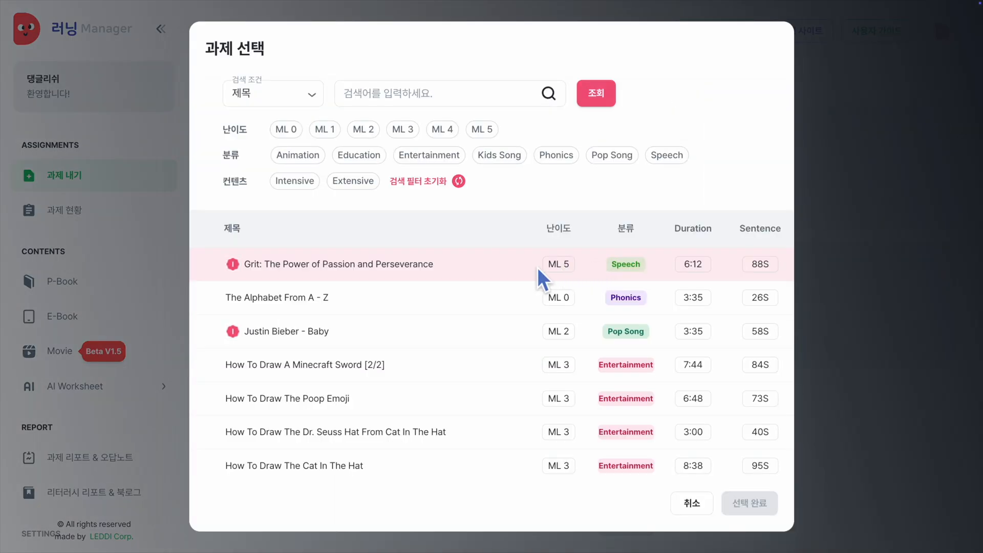
{"action": "left_click", "coordinate": [389, 276]}
{"action": "left_click", "coordinate": [748, 503]}
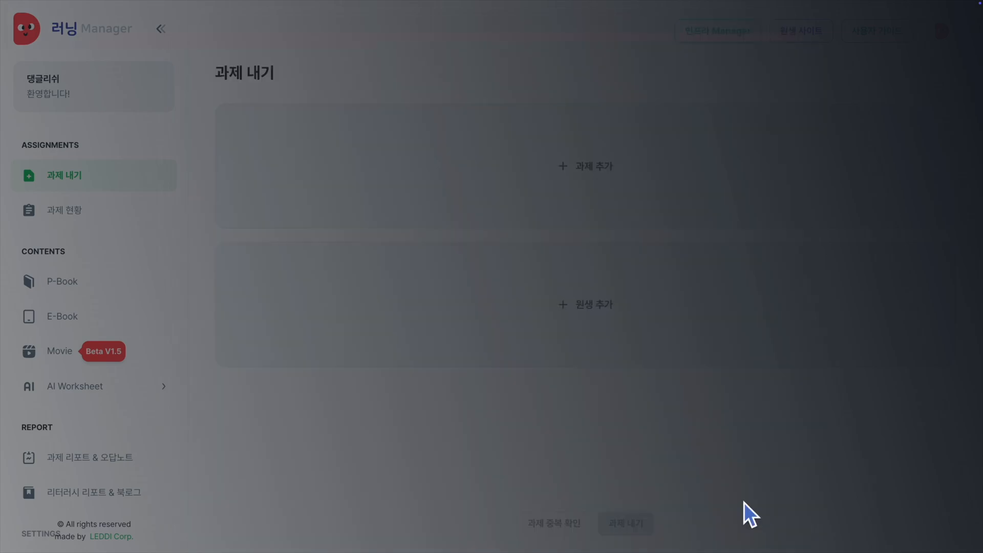
{"action": "left_click", "coordinate": [848, 491]}
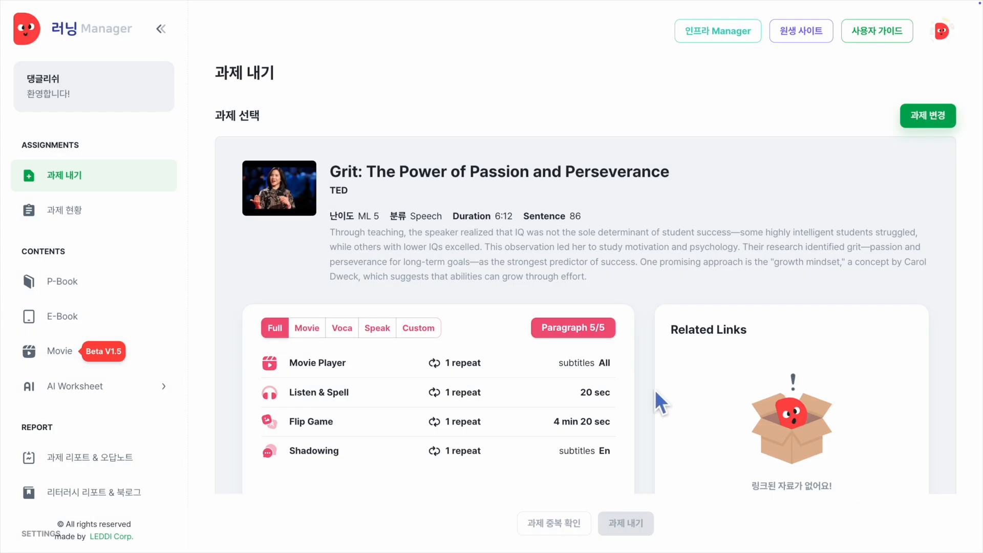
Examine the subtitle settings of Movie Player and Shadowing under the Full preset of the Grit assignment
{"action": "scroll", "coordinate": [655, 389], "scroll_direction": "down", "scroll_amount": 1}
{"action": "left_click_drag", "start_coordinate": [290, 301], "coordinate": [354, 320]}
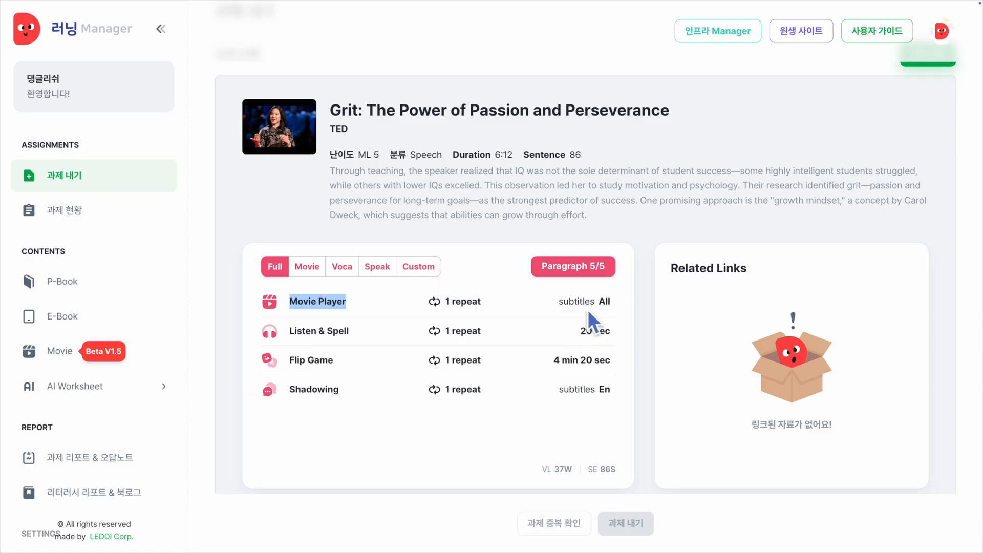
{"action": "left_click_drag", "start_coordinate": [599, 306], "coordinate": [616, 307]}
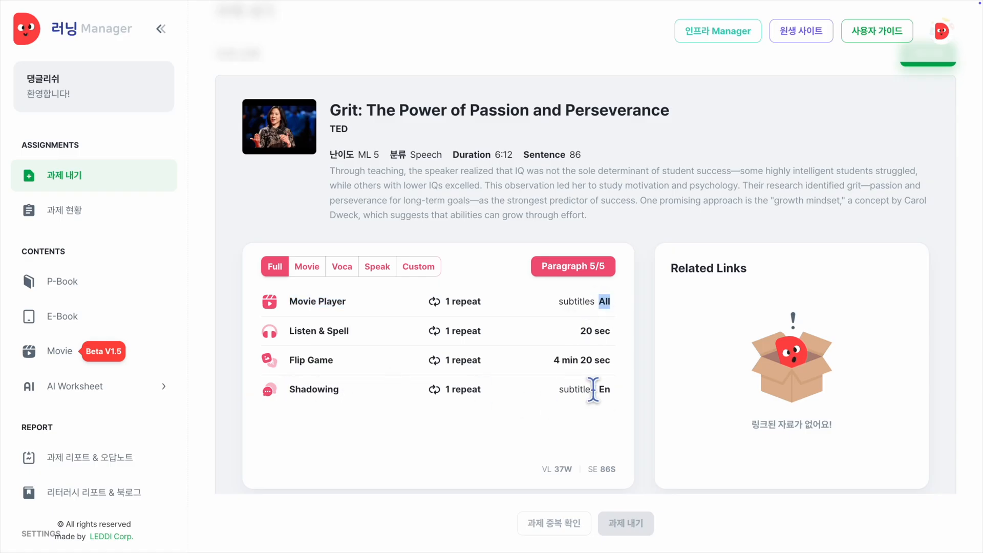
{"action": "left_click_drag", "start_coordinate": [596, 389], "coordinate": [605, 391]}
{"action": "left_click_drag", "start_coordinate": [288, 301], "coordinate": [349, 304]}
{"action": "left_click_drag", "start_coordinate": [291, 389], "coordinate": [345, 393]}
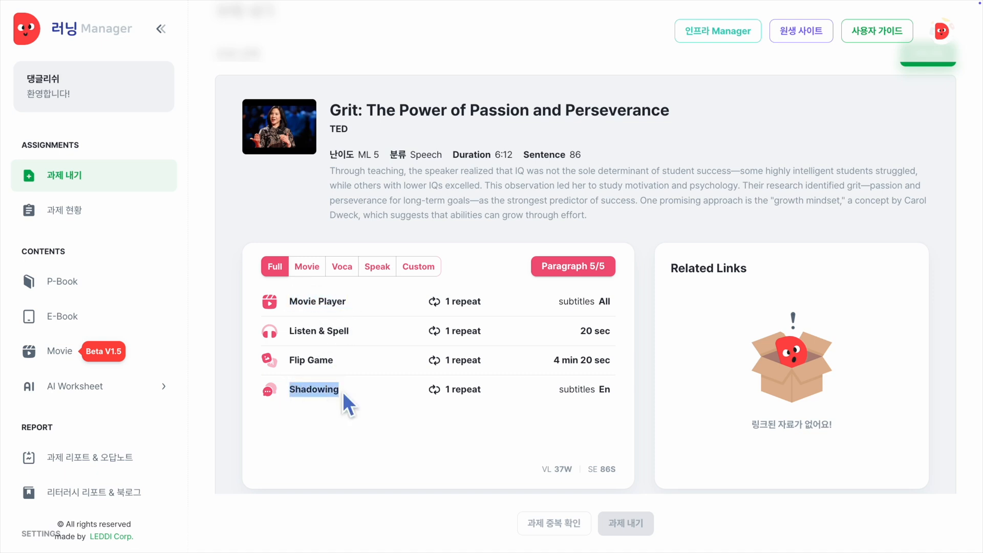
{"action": "left_click", "coordinate": [344, 392]}
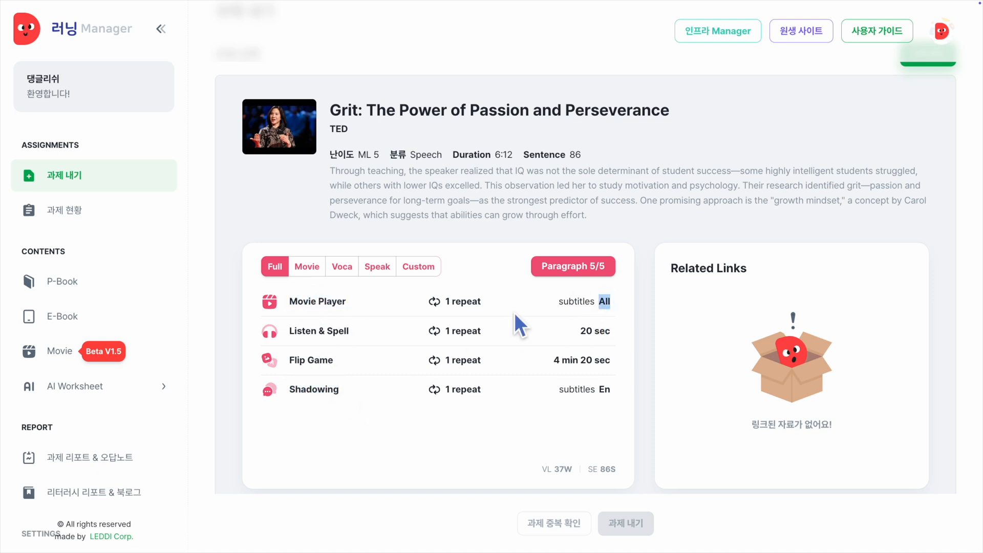
{"action": "left_click", "coordinate": [337, 306]}
{"action": "left_click_drag", "start_coordinate": [598, 305], "coordinate": [616, 306]}
Switch the Grit assignment through the Movie, Full and Speak presets to compare the activities and subtitles each includes
{"action": "left_click", "coordinate": [306, 267]}
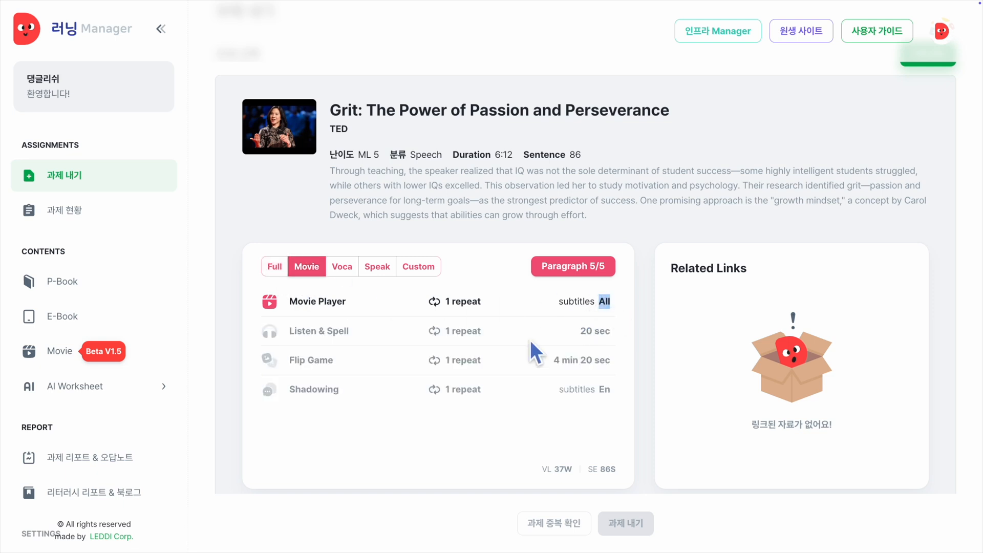
{"action": "left_click", "coordinate": [264, 273]}
{"action": "left_click_drag", "start_coordinate": [301, 389], "coordinate": [343, 391]}
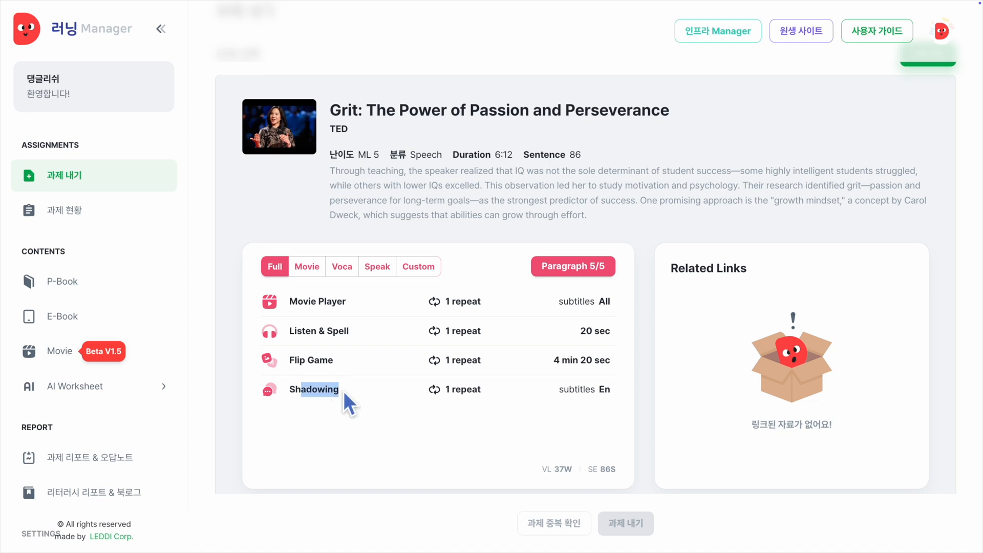
{"action": "left_click", "coordinate": [343, 391]}
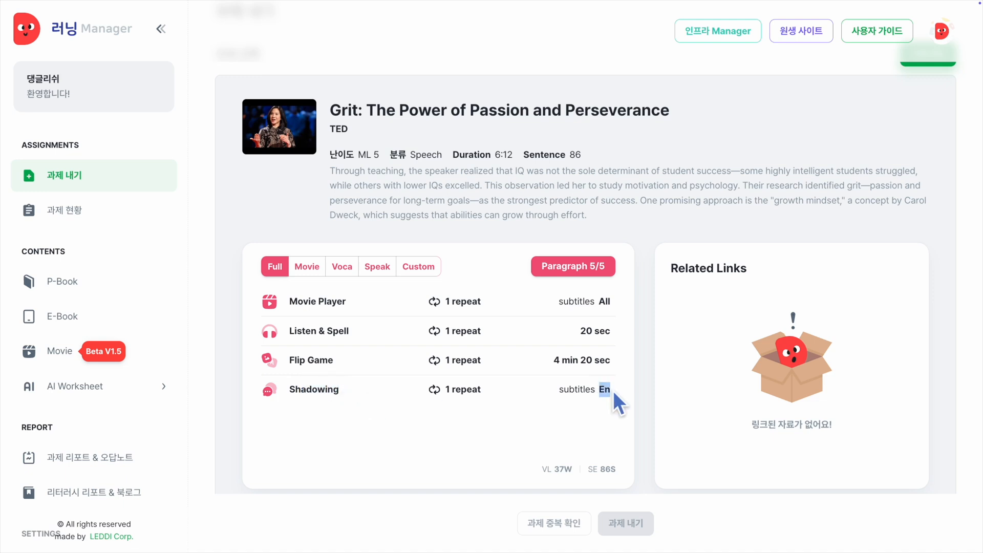
{"action": "left_click", "coordinate": [378, 274]}
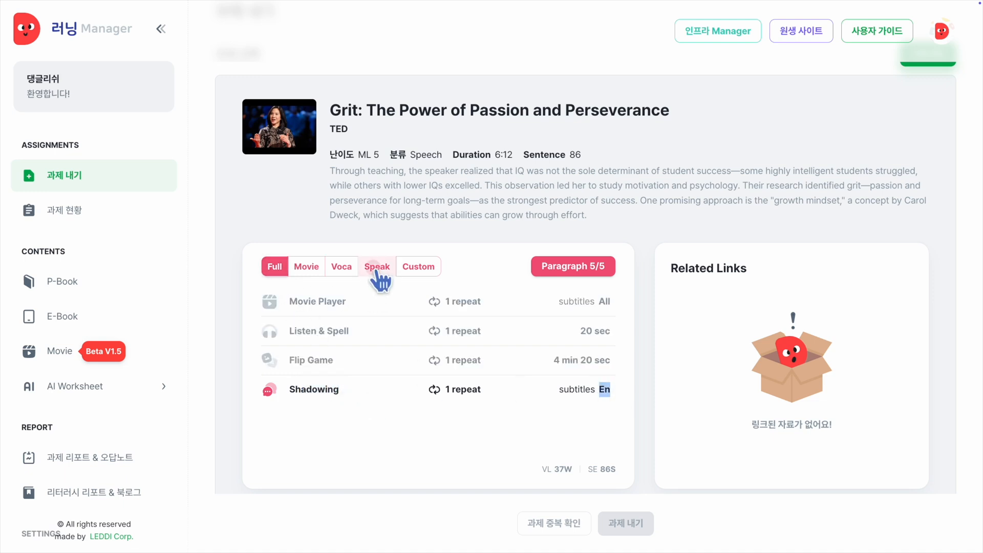
{"action": "left_click_drag", "start_coordinate": [301, 386], "coordinate": [346, 390]}
{"action": "left_click", "coordinate": [345, 391]}
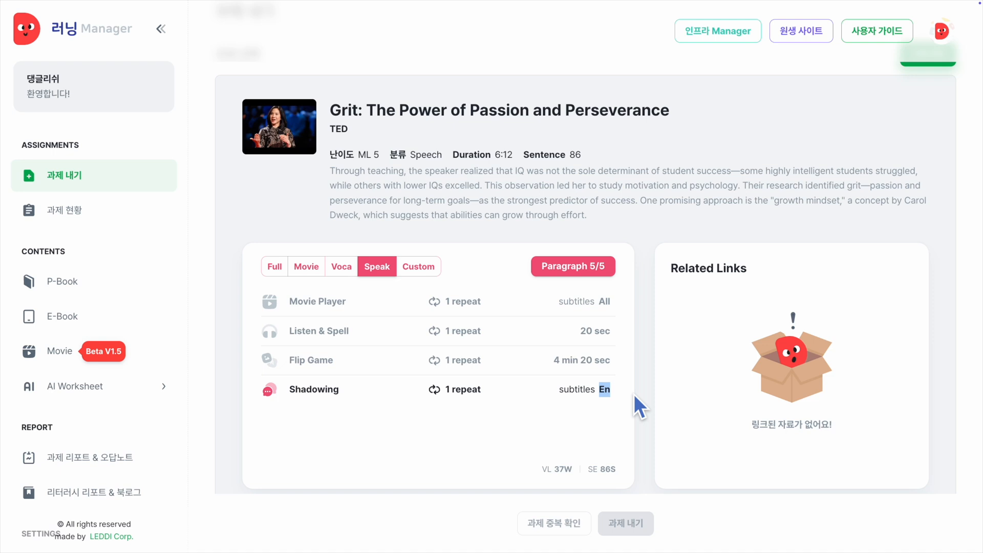
Return to the Movie Intensive assignment settings and read the subtitle notes (자막 설정) and the Custom activity list
{"action": "scroll", "coordinate": [128, 299], "scroll_direction": "down", "scroll_amount": 3}
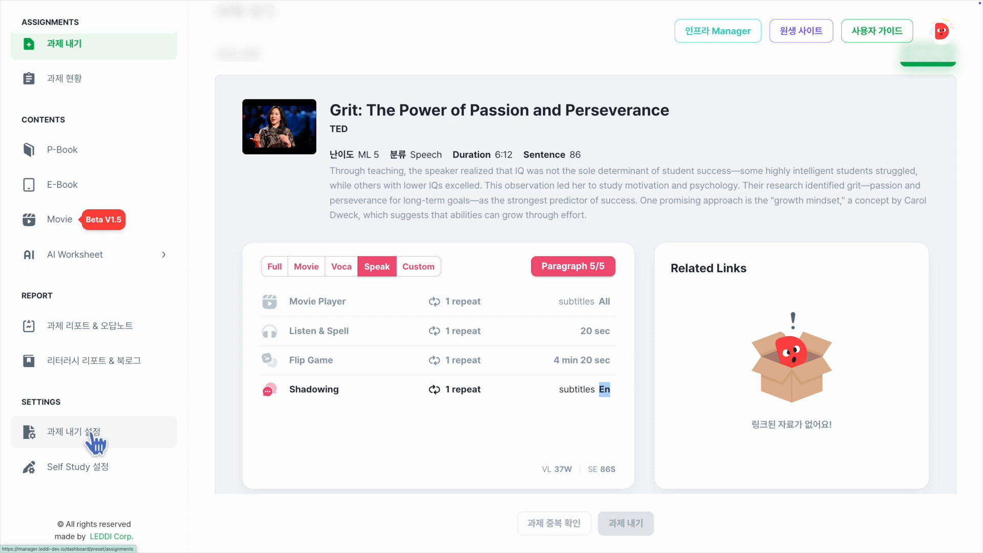
{"action": "left_click", "coordinate": [88, 435]}
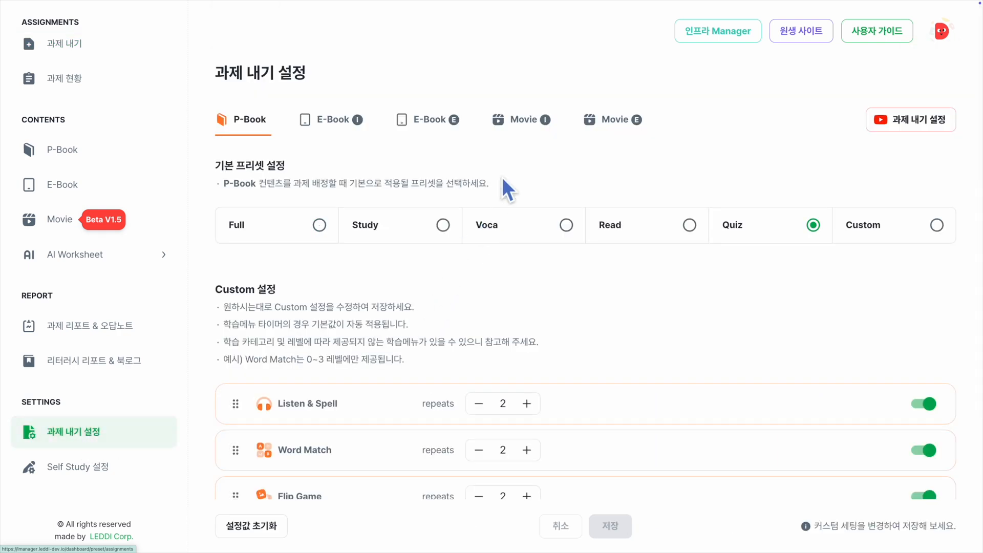
{"action": "left_click", "coordinate": [521, 120]}
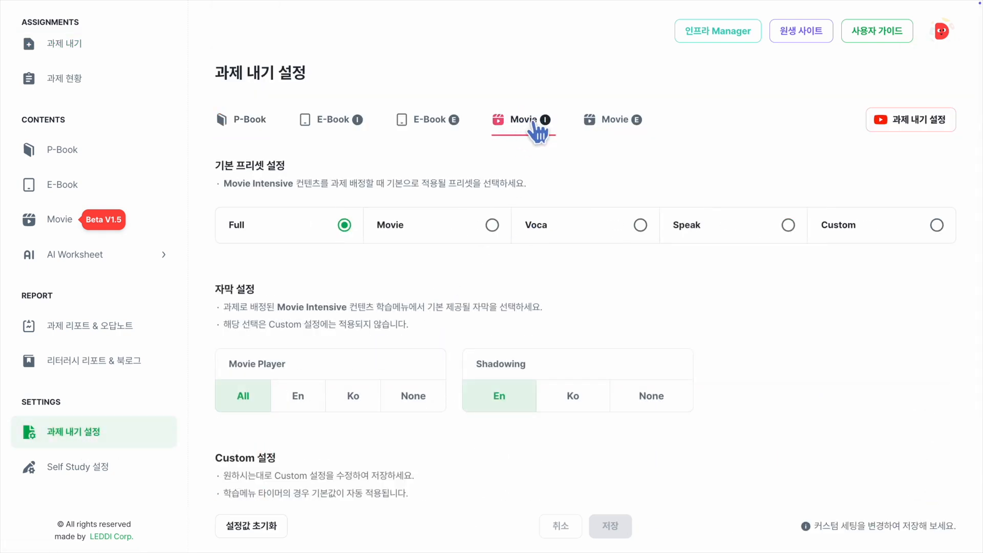
{"action": "left_click_drag", "start_coordinate": [216, 293], "coordinate": [256, 289]}
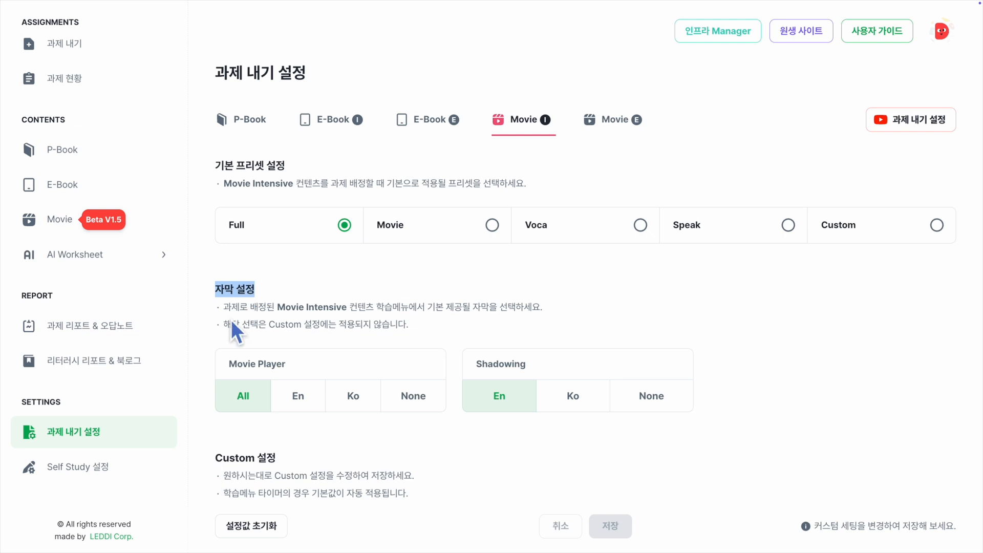
{"action": "left_click_drag", "start_coordinate": [224, 324], "coordinate": [462, 330]}
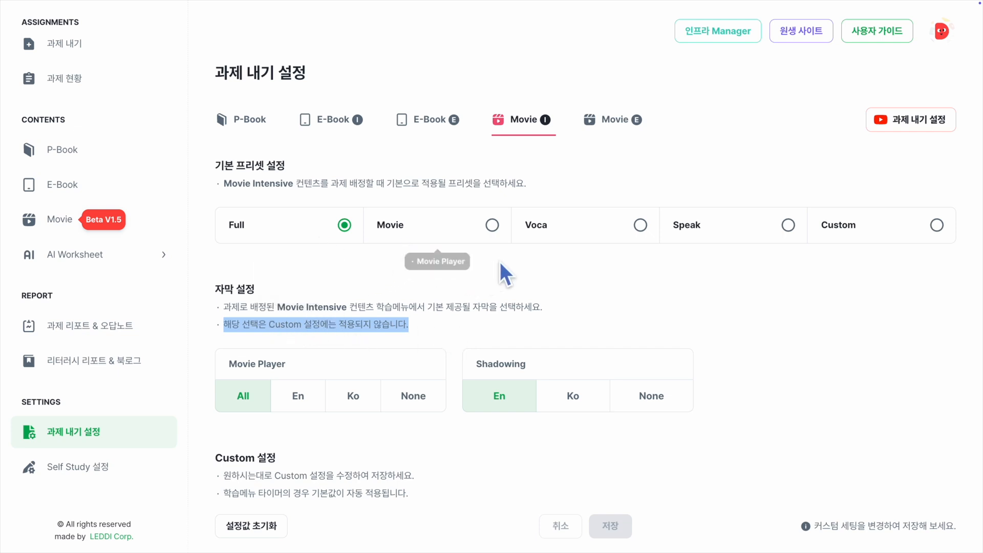
{"action": "mouse_move", "coordinate": [572, 262]}
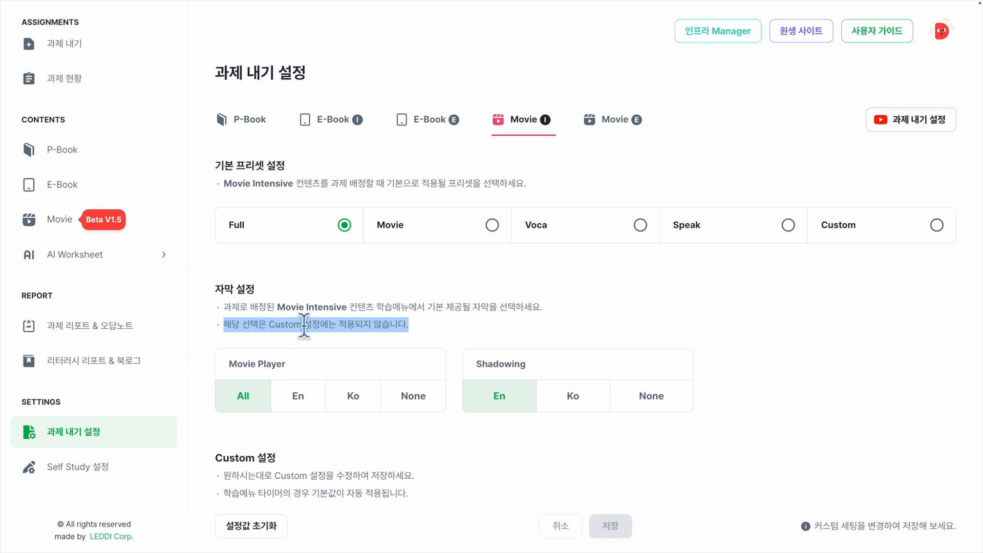
{"action": "scroll", "coordinate": [530, 317], "scroll_direction": "down", "scroll_amount": 5}
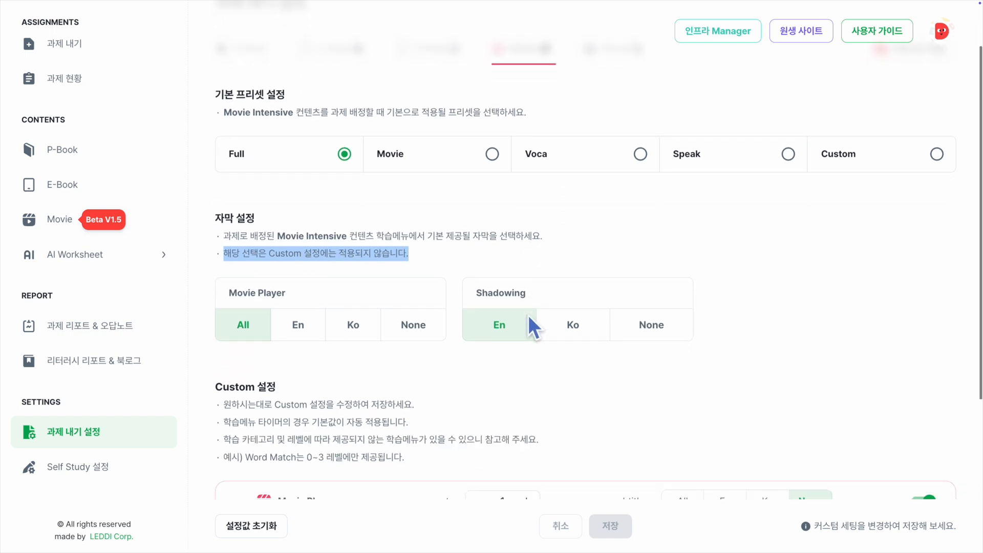
{"action": "scroll", "coordinate": [530, 319], "scroll_direction": "down", "scroll_amount": 1}
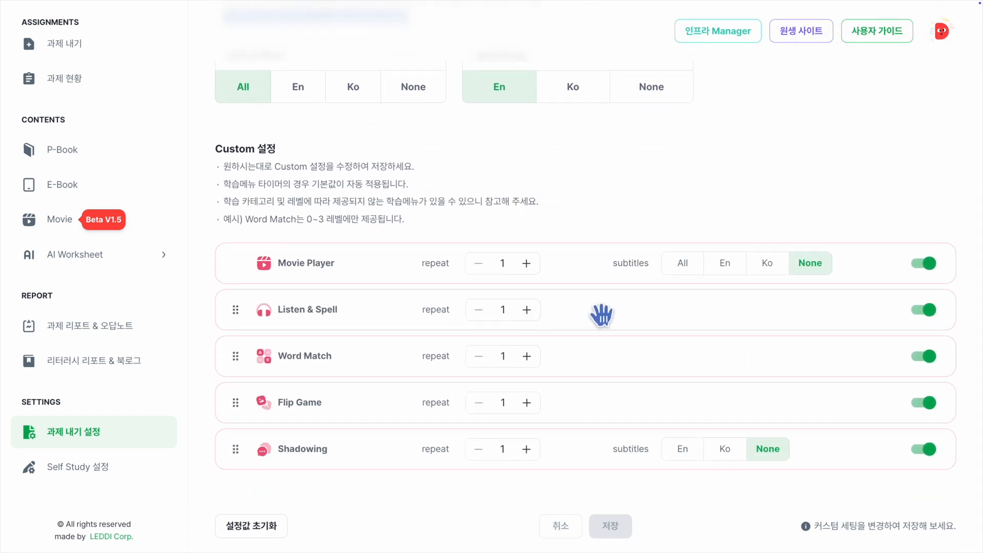
Try the subtitle choices for Movie Player in the Custom settings and set it to All
{"action": "left_click", "coordinate": [689, 271]}
{"action": "left_click", "coordinate": [723, 268]}
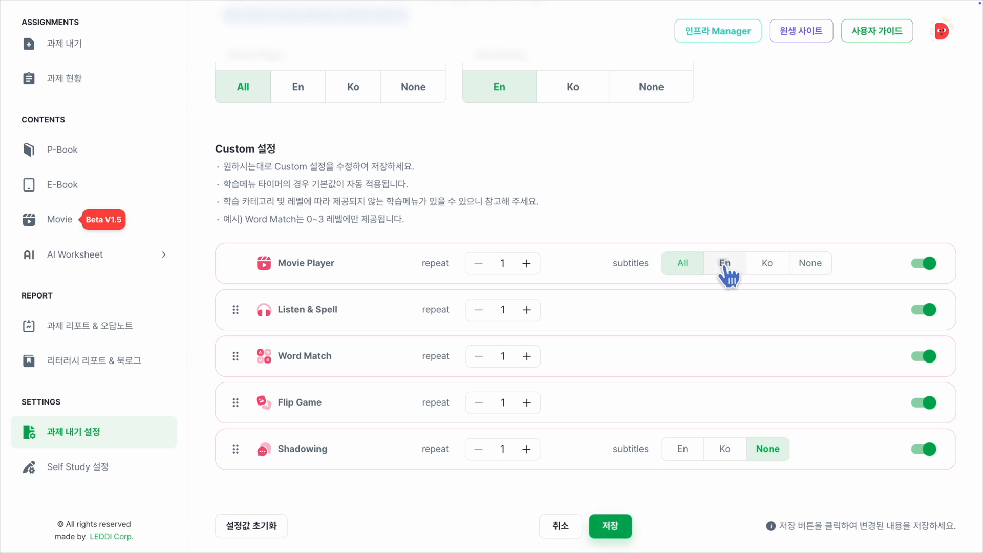
{"action": "left_click", "coordinate": [768, 269]}
{"action": "left_click", "coordinate": [803, 274]}
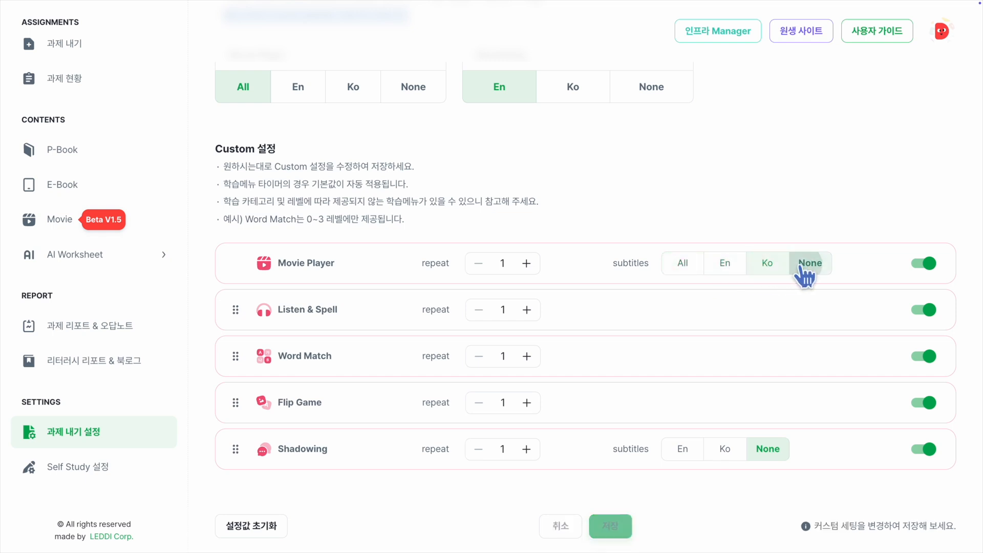
{"action": "left_click", "coordinate": [759, 274]}
{"action": "left_click", "coordinate": [725, 276]}
{"action": "left_click", "coordinate": [689, 264]}
Set the default Movie Intensive preset to Voca and the default Movie Player subtitles to Ko
{"action": "scroll", "coordinate": [566, 259], "scroll_direction": "up", "scroll_amount": 3}
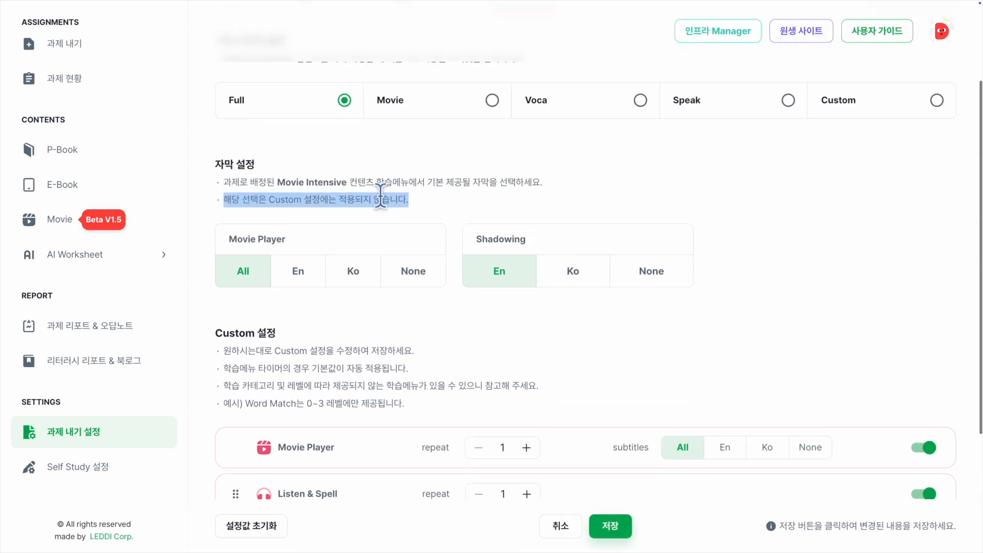
{"action": "left_click", "coordinate": [278, 200]}
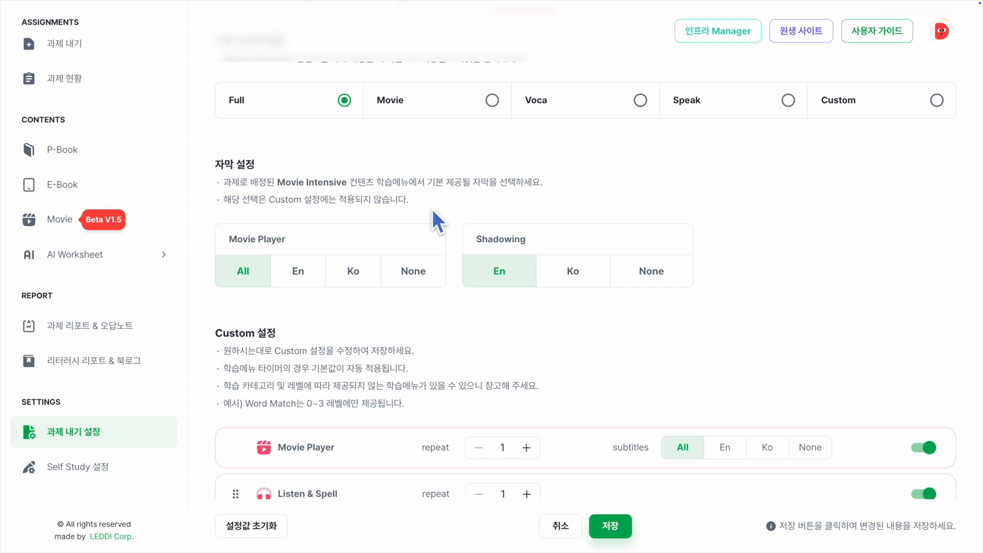
{"action": "scroll", "coordinate": [432, 209], "scroll_direction": "up", "scroll_amount": 3}
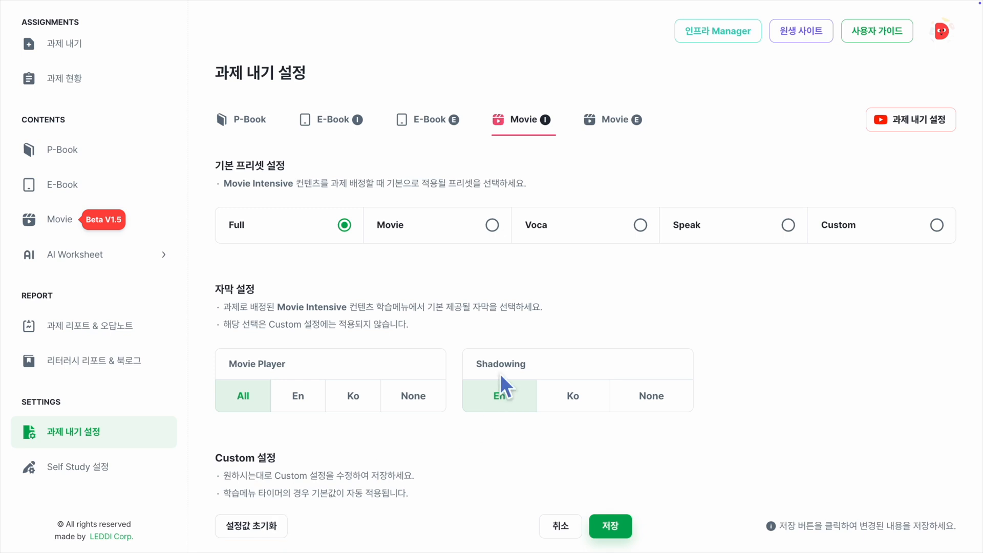
{"action": "left_click", "coordinate": [640, 226]}
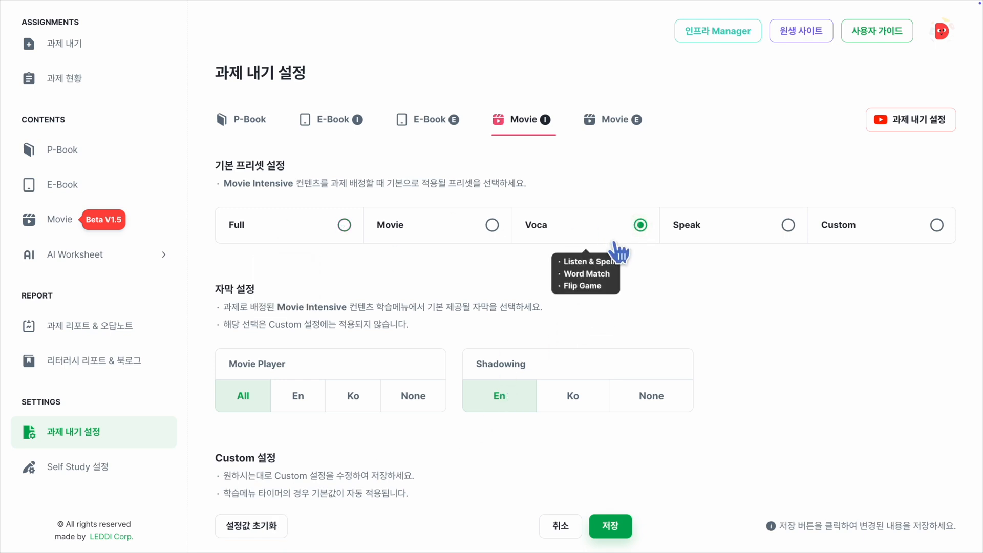
{"action": "left_click", "coordinate": [353, 401]}
Reorder the Movie Intensive Custom activities to Word Match, Flip Game and Listen & Spell after Movie Player
{"action": "scroll", "coordinate": [380, 413], "scroll_direction": "down", "scroll_amount": 5}
{"action": "left_click_drag", "start_coordinate": [231, 412], "coordinate": [233, 351]}
{"action": "scroll", "coordinate": [408, 391], "scroll_direction": "up", "scroll_amount": 1}
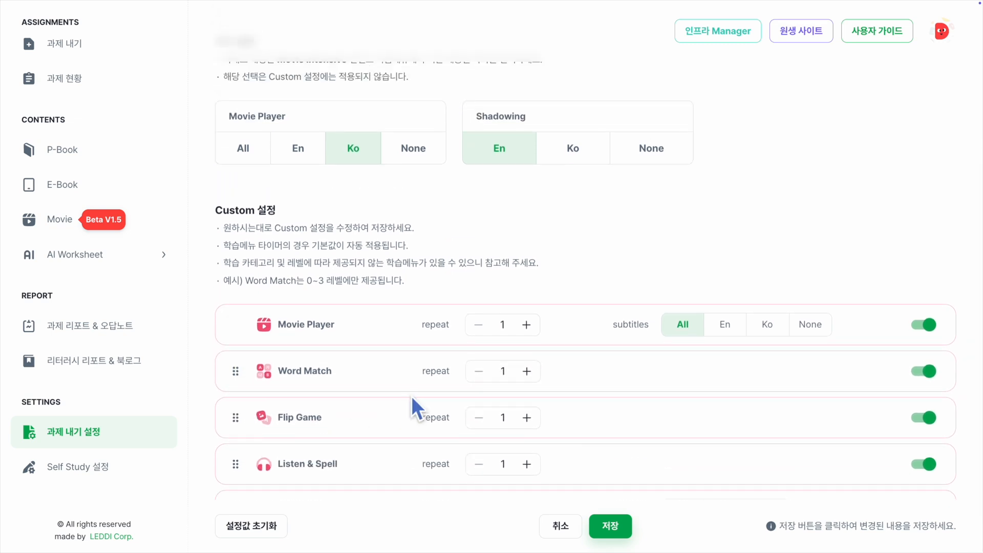
Reset all Movie Intensive assignment settings to their initial values, review the preset, subtitle and Custom sections, and save the reset
{"action": "left_click", "coordinate": [267, 533]}
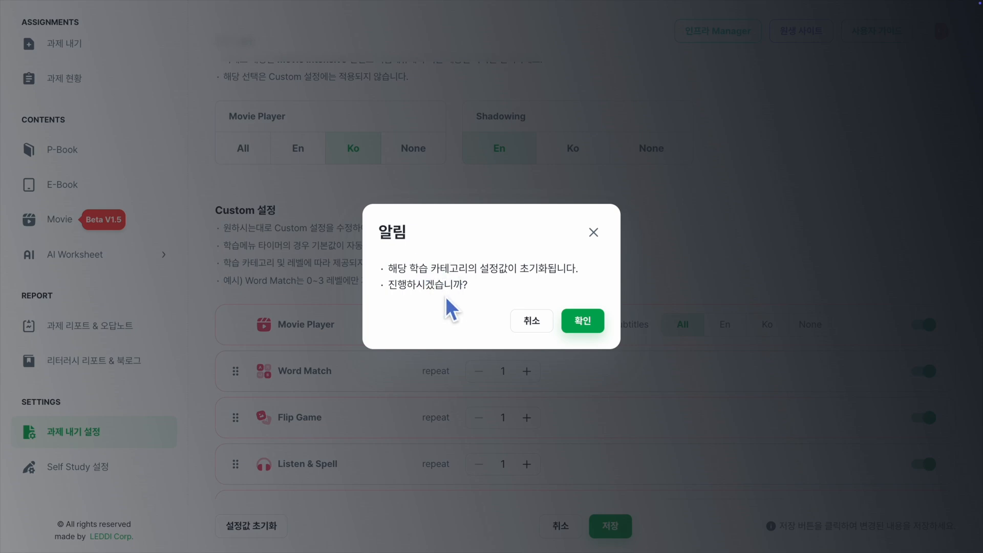
{"action": "left_click", "coordinate": [583, 322]}
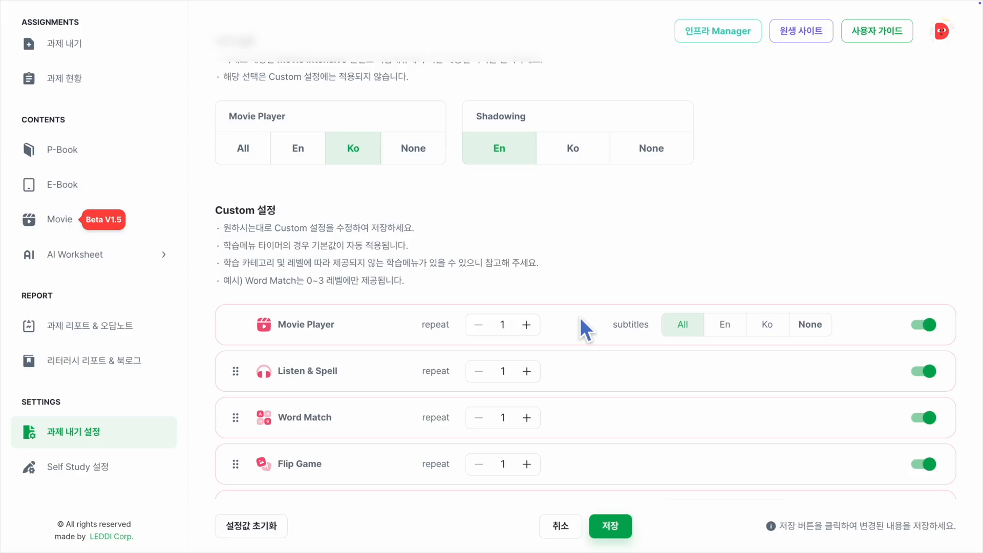
{"action": "scroll", "coordinate": [598, 309], "scroll_direction": "up", "scroll_amount": 4}
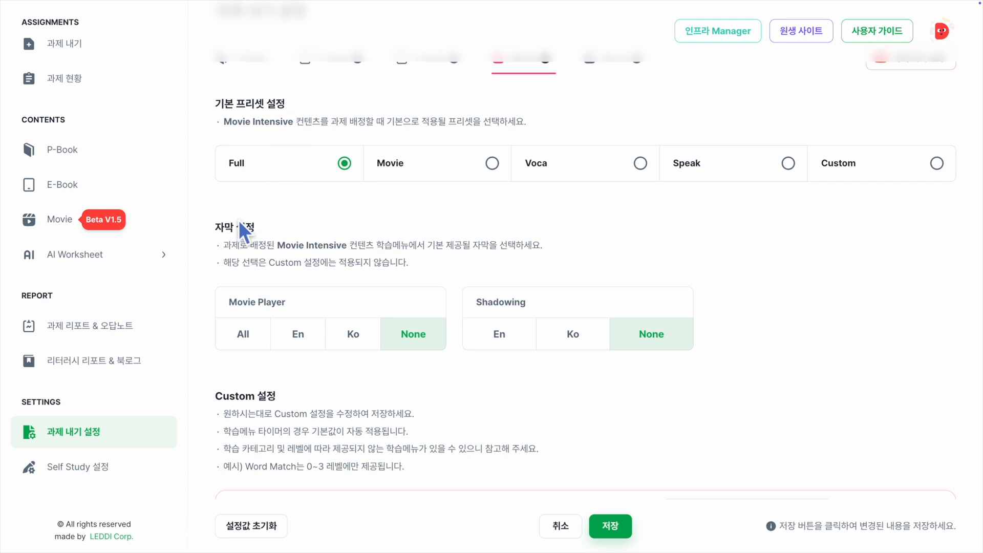
{"action": "scroll", "coordinate": [245, 224], "scroll_direction": "down", "scroll_amount": 3}
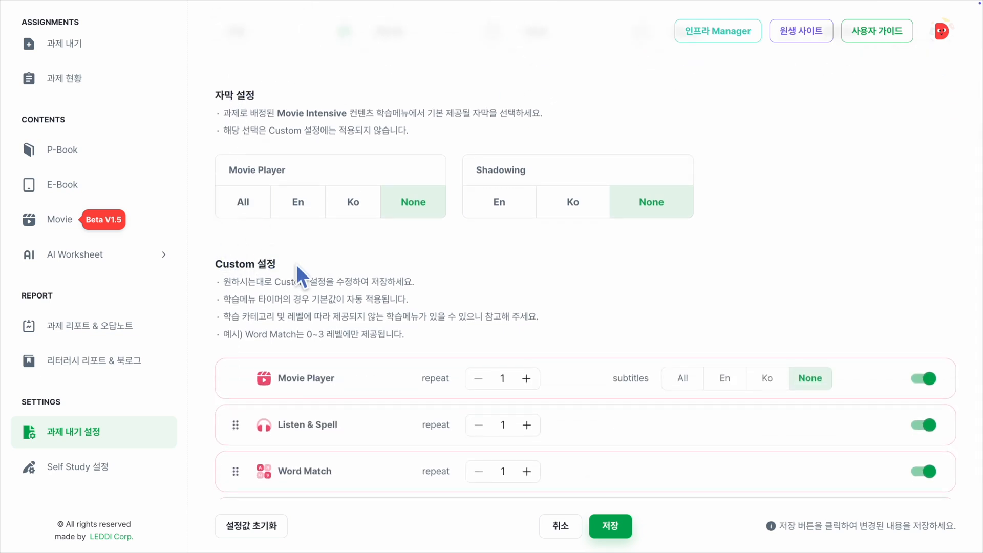
{"action": "scroll", "coordinate": [296, 264], "scroll_direction": "down", "scroll_amount": 2}
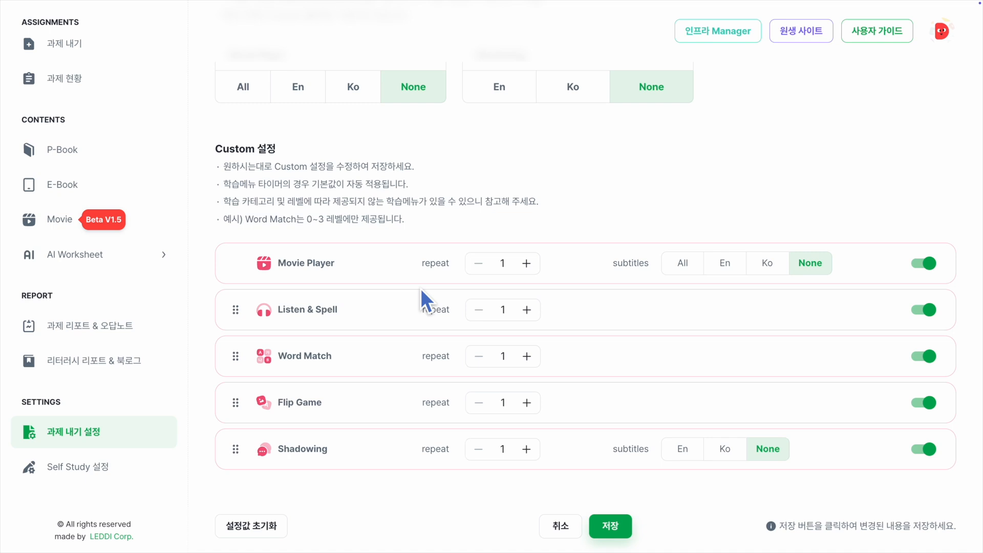
{"action": "left_click", "coordinate": [607, 528]}
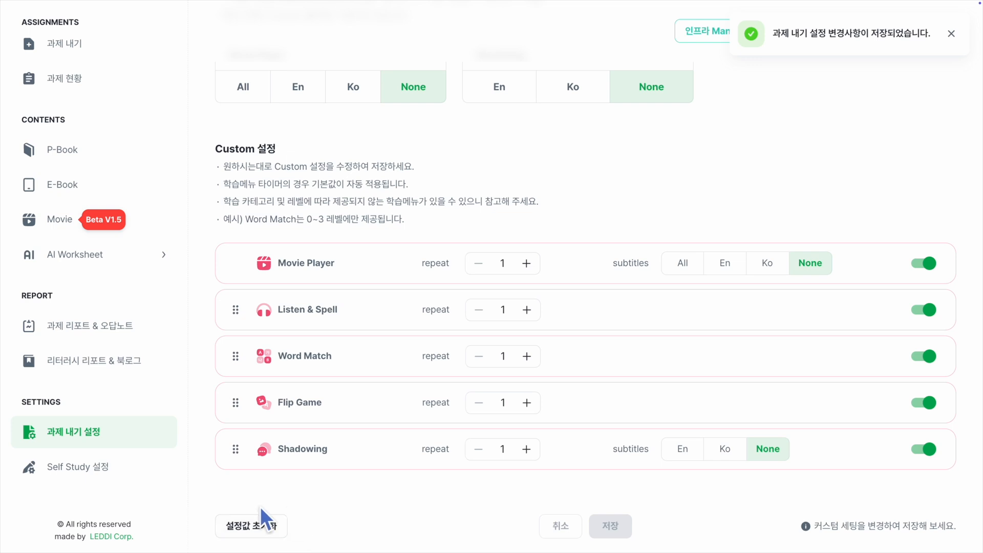
{"action": "scroll", "coordinate": [353, 503], "scroll_direction": "up", "scroll_amount": 5}
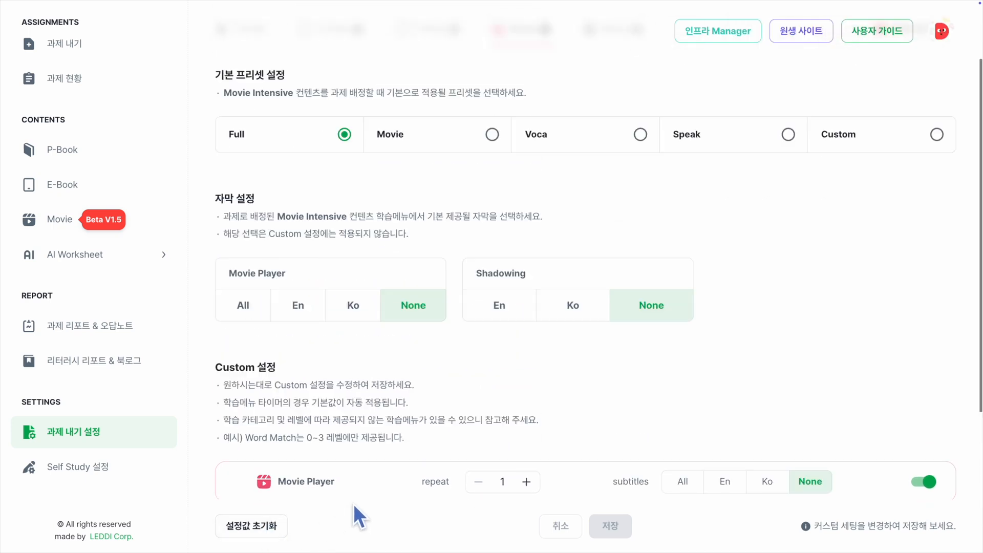